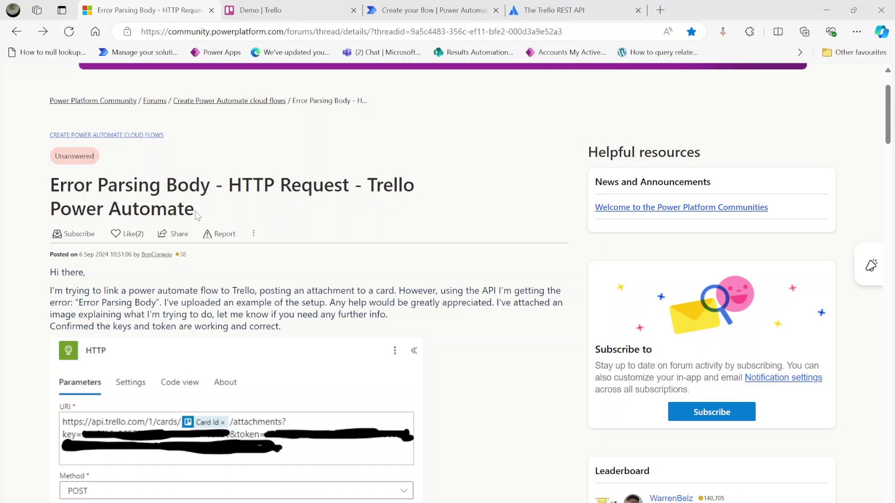
Step: Review the forum post's HTTP action screenshot, then bring up the Demo Trello board
{"action": "scroll", "coordinate": [217, 214], "scroll_direction": "down", "scroll_amount": 5}
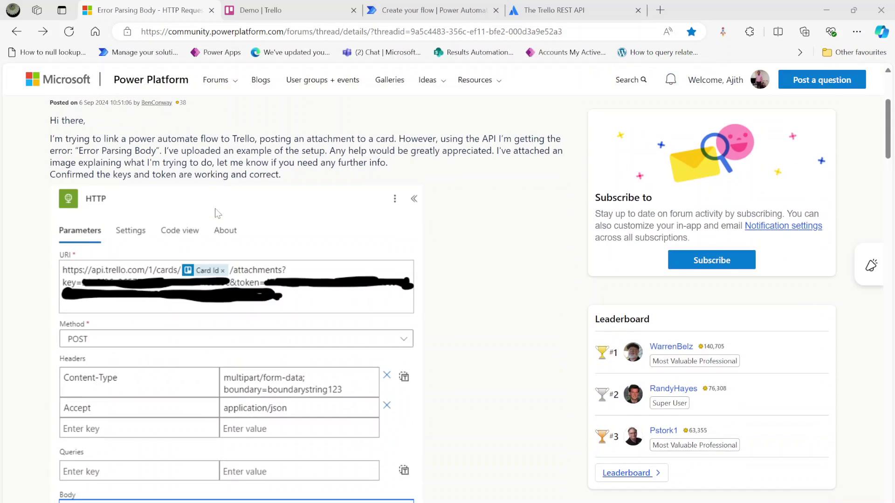
{"action": "scroll", "coordinate": [216, 213], "scroll_direction": "up", "scroll_amount": 2}
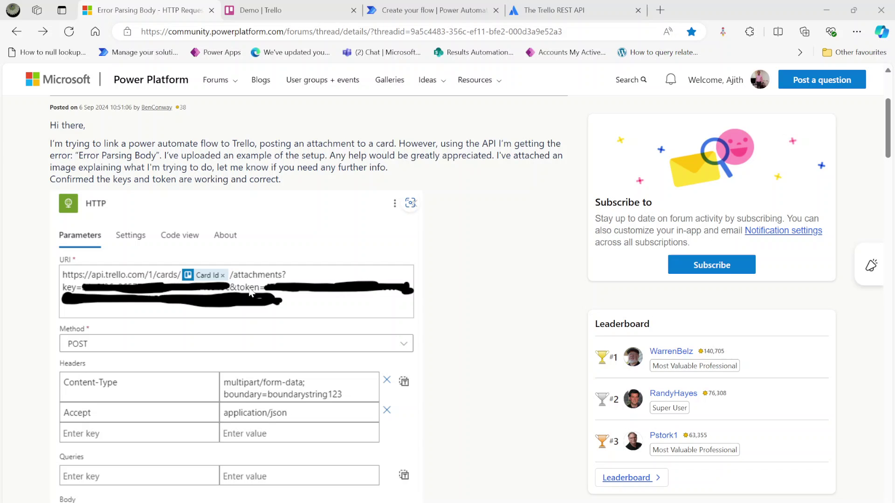
{"action": "scroll", "coordinate": [250, 291], "scroll_direction": "down", "scroll_amount": 2}
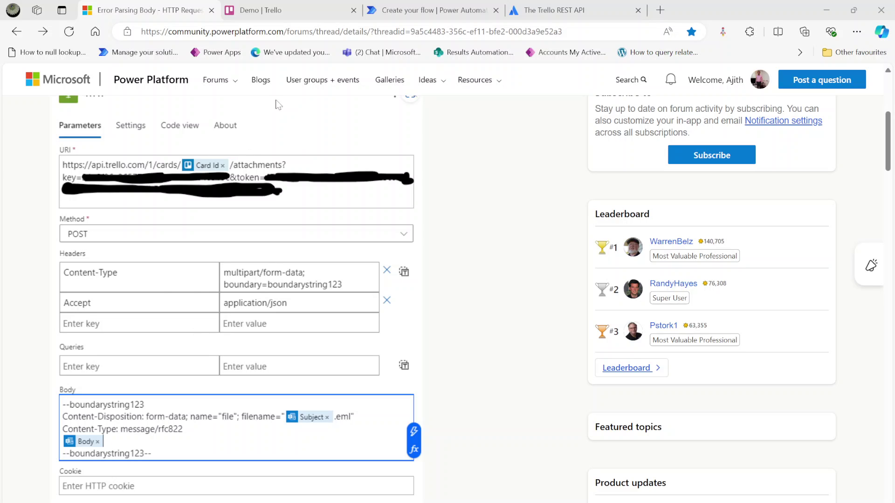
{"action": "left_click", "coordinate": [275, 10]}
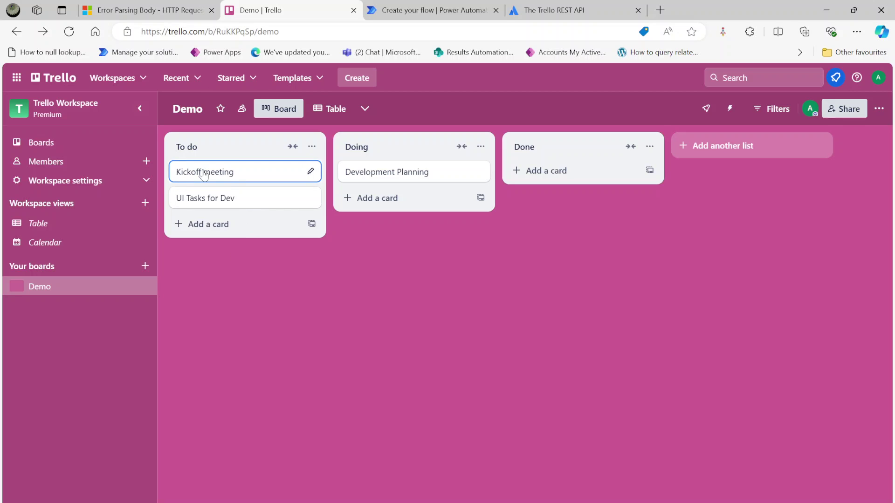
Step: Open the Kickoff meeting card and check its attachment options without attaching anything
{"action": "left_click", "coordinate": [201, 171]}
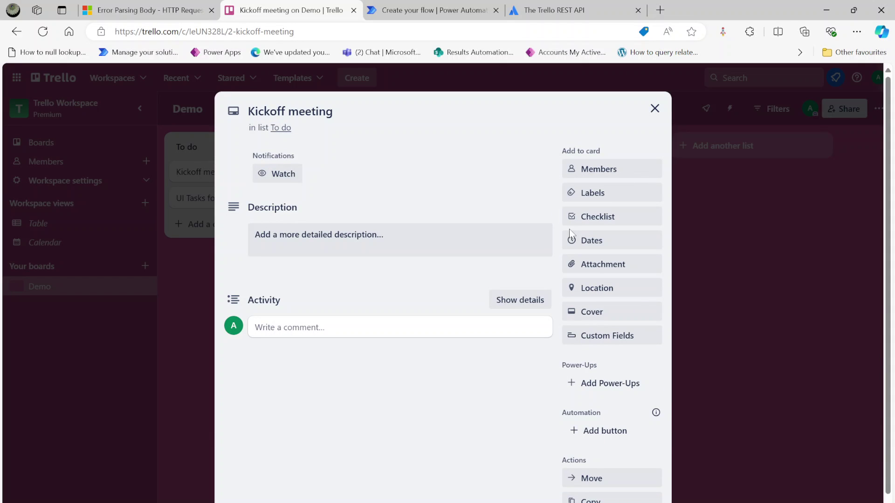
{"action": "left_click", "coordinate": [580, 264]}
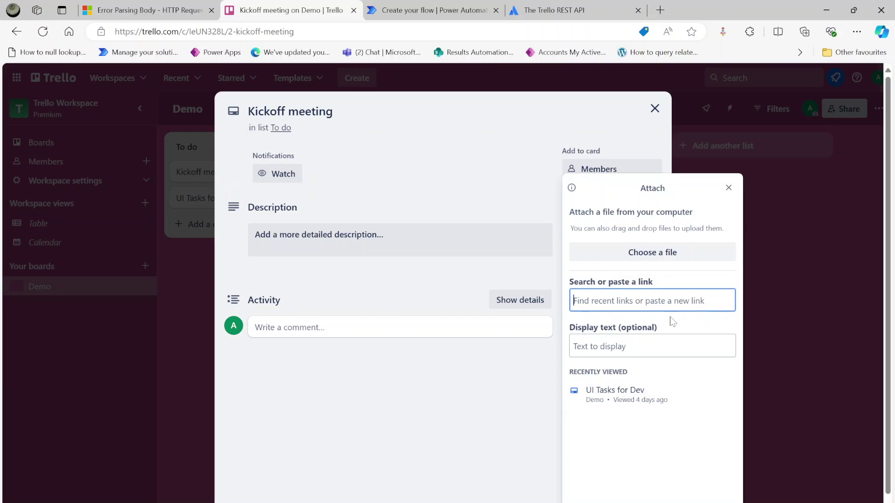
{"action": "key", "text": "Escape"}
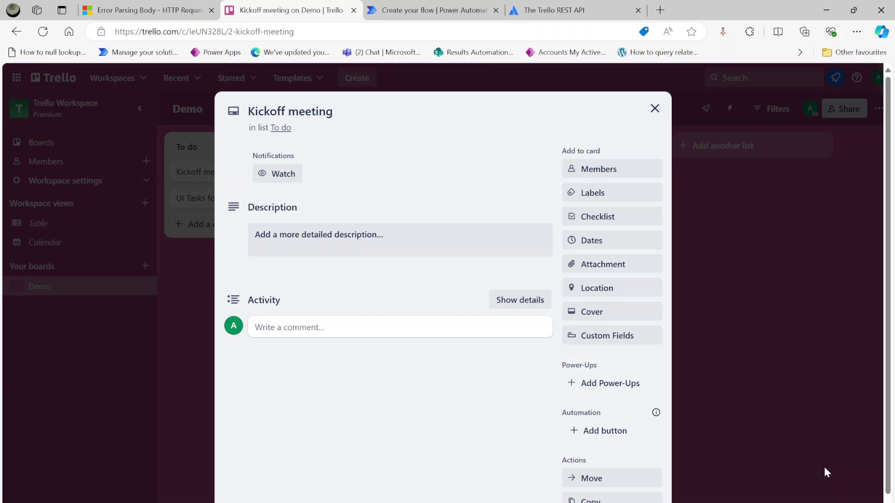
Step: Read the file and mimeType parameters of Trello's Create Attachment On Card endpoint
{"action": "left_click", "coordinate": [550, 10]}
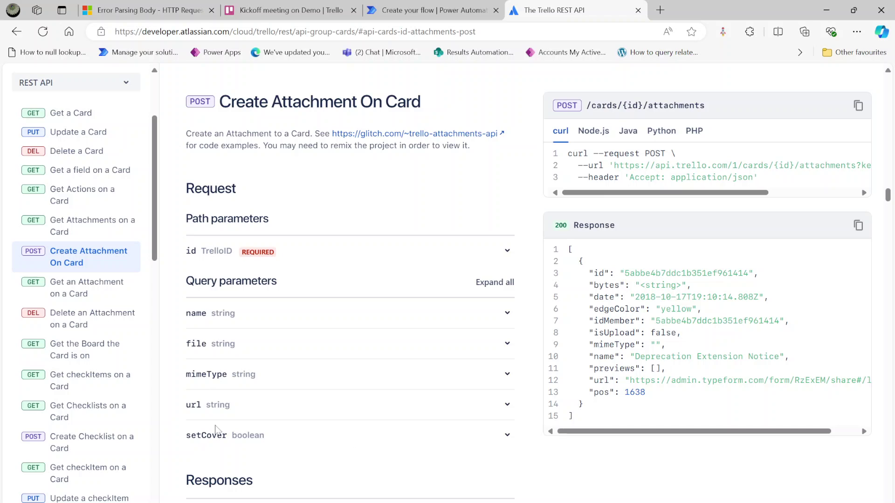
{"action": "scroll", "coordinate": [373, 419], "scroll_direction": "down", "scroll_amount": 2}
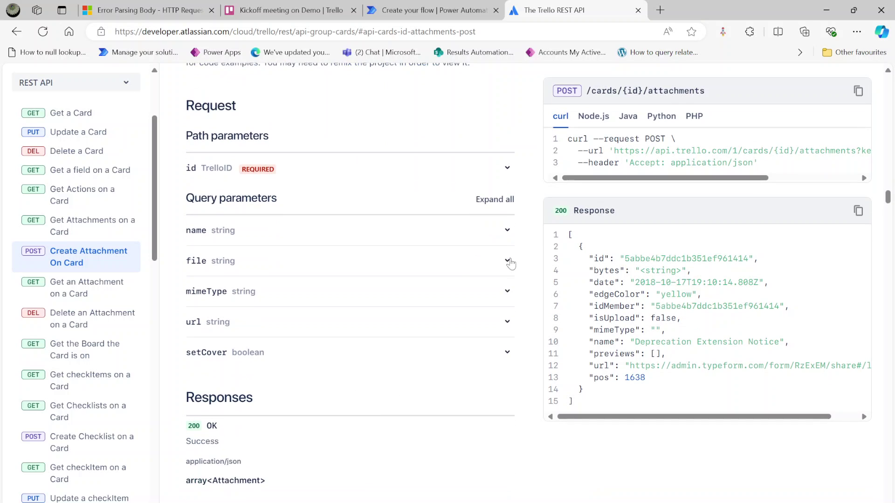
{"action": "left_click", "coordinate": [508, 263]}
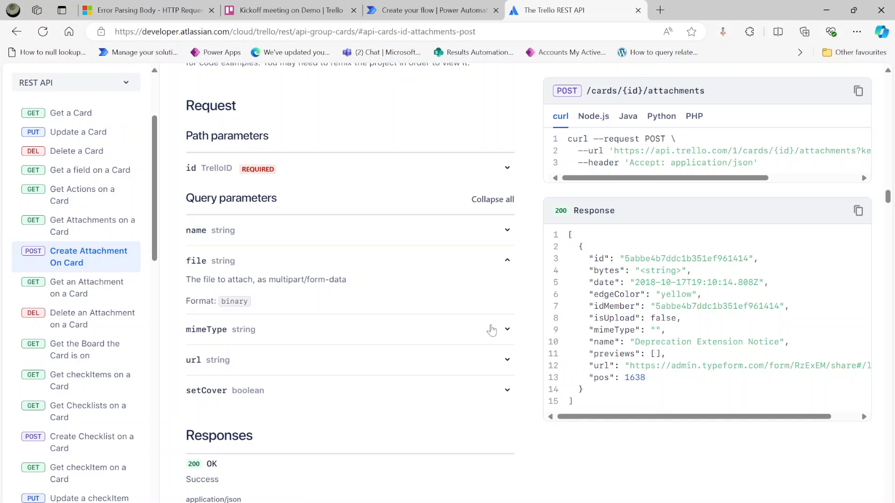
{"action": "left_click", "coordinate": [506, 331]}
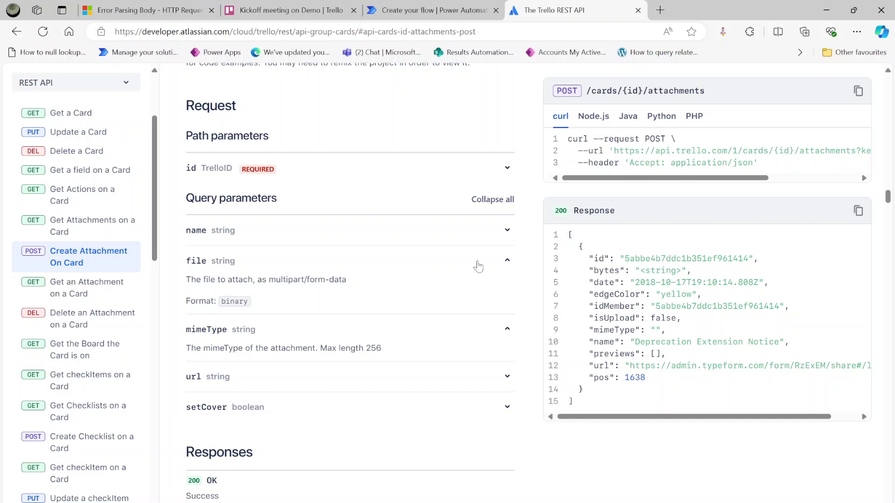
{"action": "left_click", "coordinate": [407, 14]}
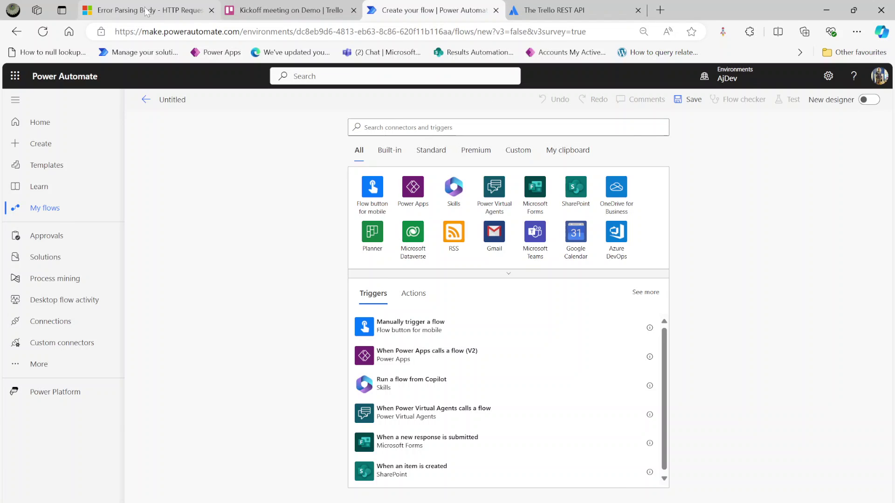
Step: Start the flow with Office 365 Outlook's 'When a new email arrives (V3)' trigger on the Inbox
{"action": "left_click", "coordinate": [181, 7]}
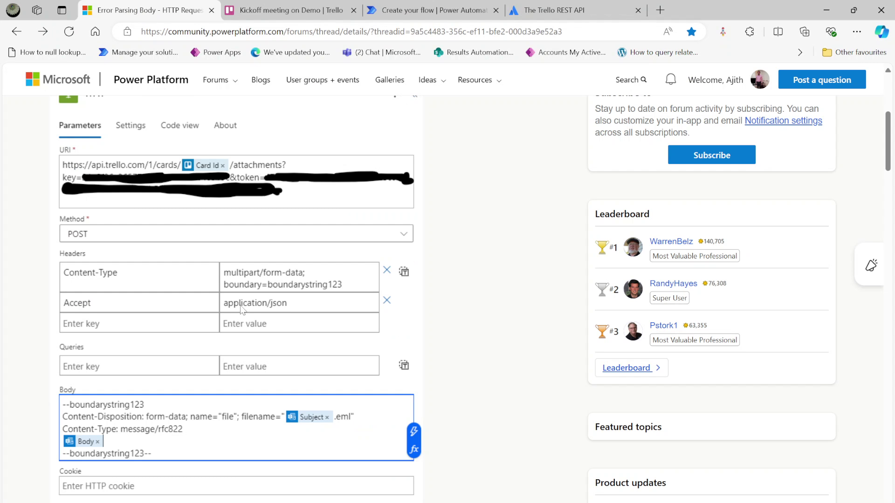
{"action": "left_click", "coordinate": [413, 11]}
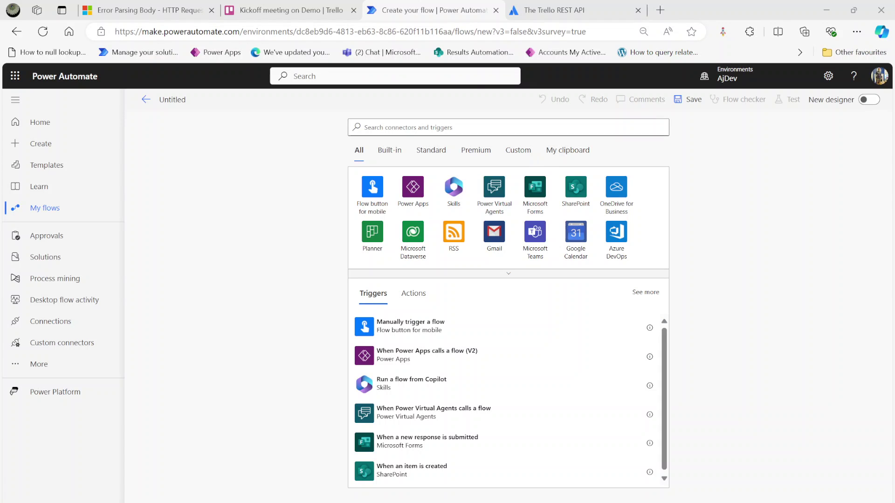
{"action": "key", "text": "alt+Tab"}
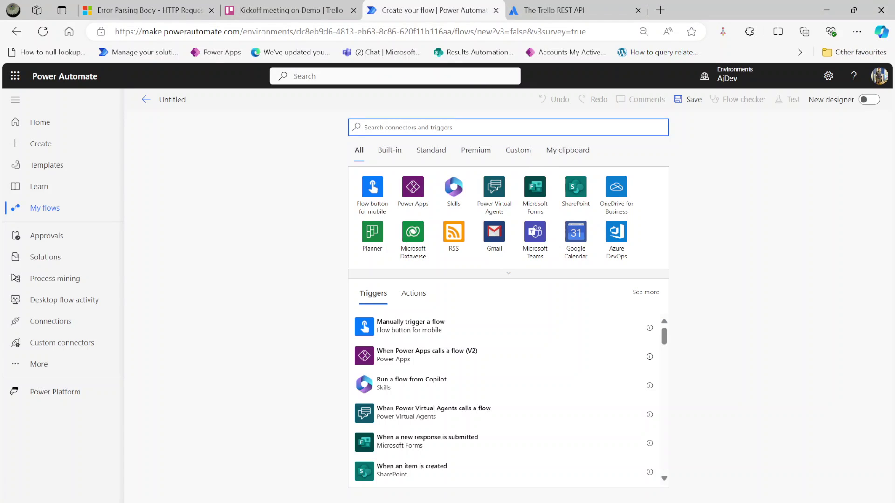
{"action": "type", "text": "outlook"}
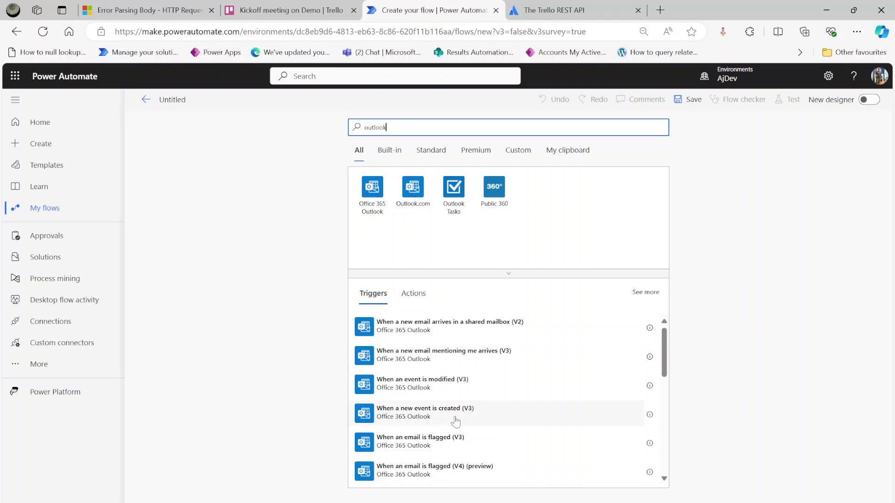
{"action": "left_click", "coordinate": [370, 182]}
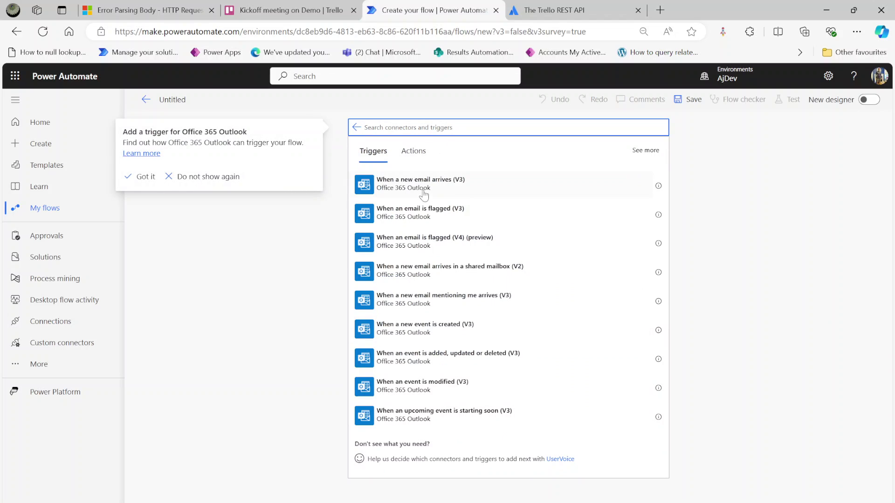
{"action": "left_click", "coordinate": [423, 190]}
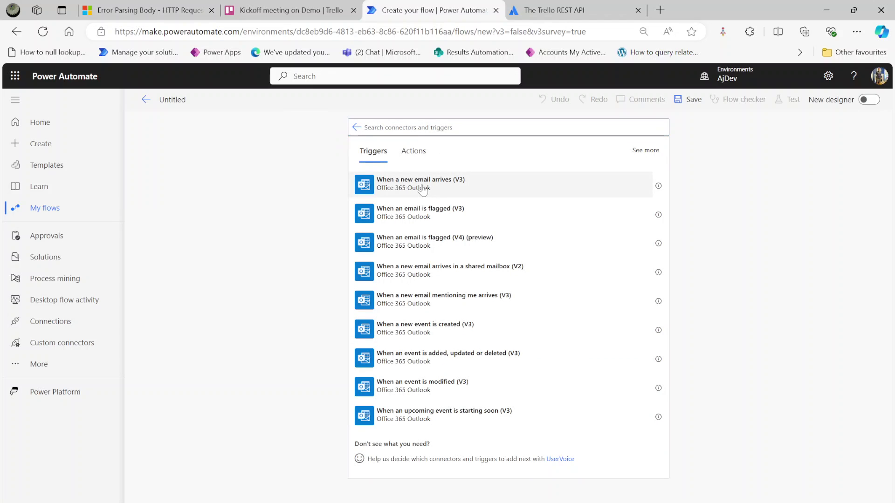
{"action": "left_click", "coordinate": [422, 188]}
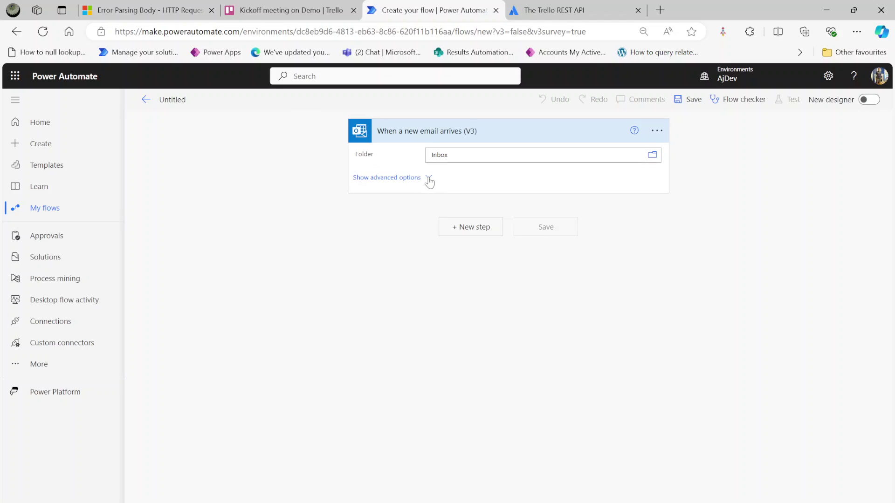
{"action": "left_click", "coordinate": [428, 179]}
{"action": "left_click", "coordinate": [391, 340]}
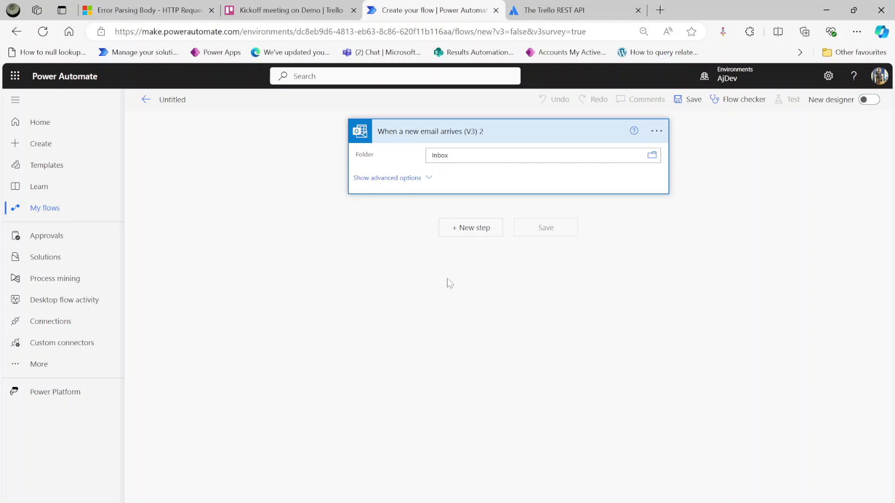
Step: Set the trigger's Subject Filter to 'Trello Demo'
{"action": "left_click", "coordinate": [410, 182]}
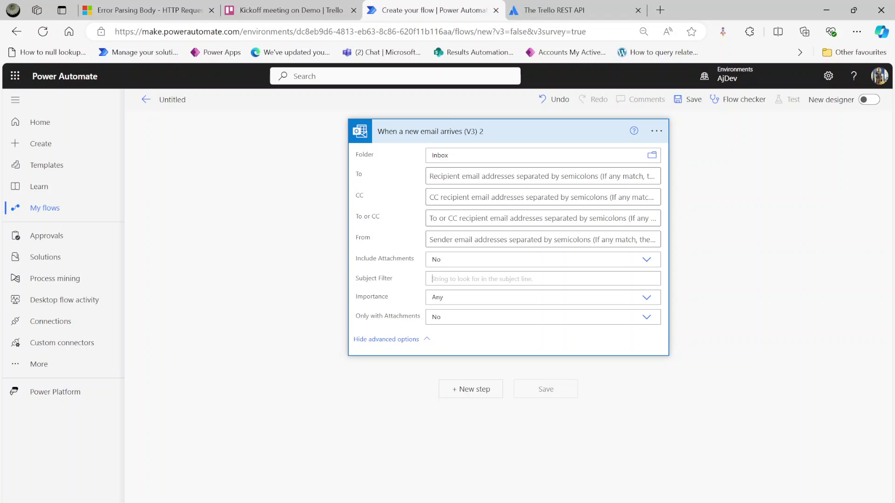
{"action": "type", "text": "Trello Demo"}
Step: Add an Export email (V2) action whose Message Id is the trigger's Message Id
{"action": "left_click", "coordinate": [465, 389]}
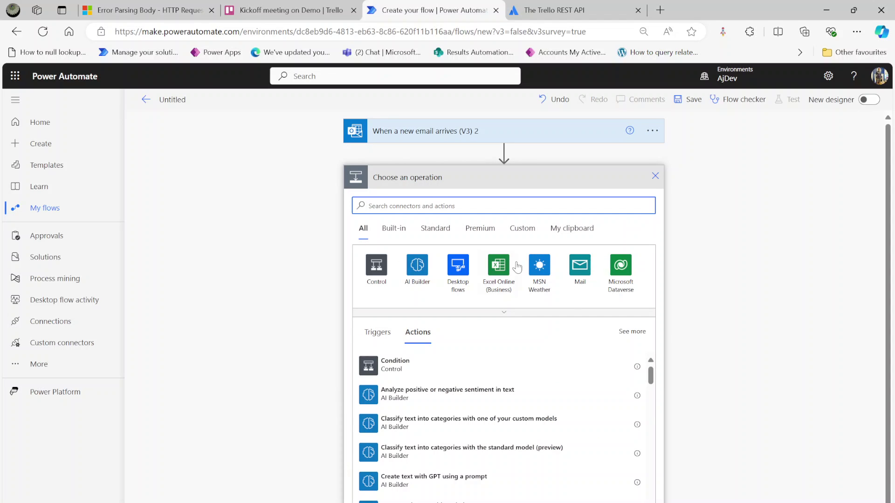
{"action": "type", "text": "export em"}
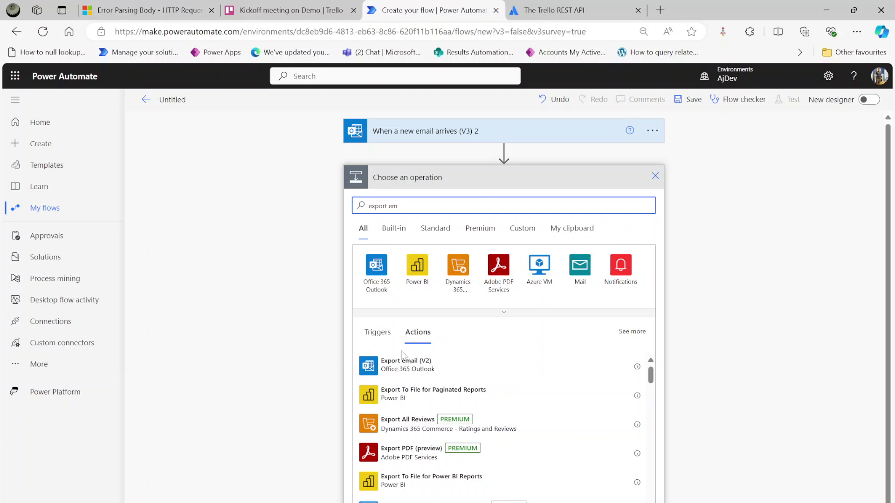
{"action": "left_click", "coordinate": [402, 368]}
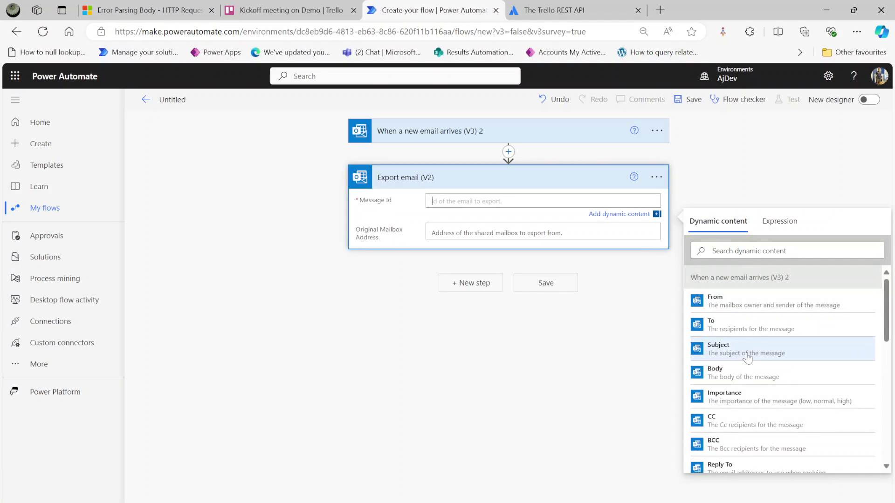
{"action": "left_click", "coordinate": [787, 251]}
{"action": "type", "text": "id"}
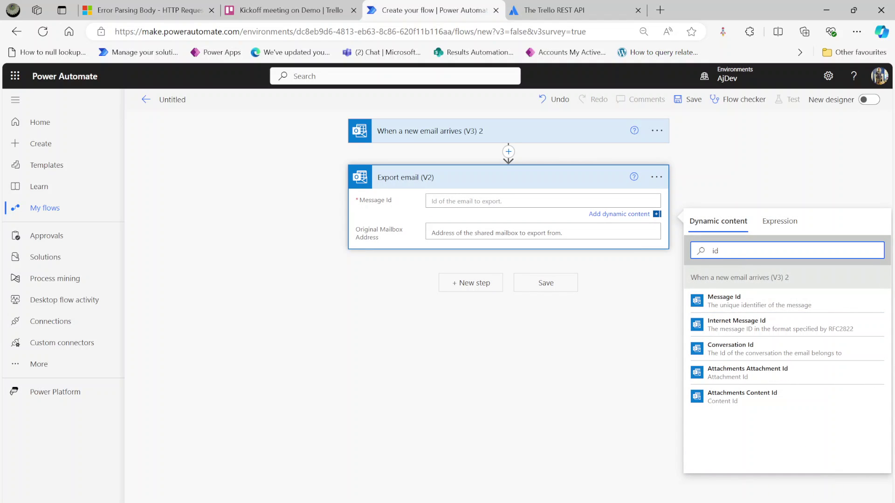
{"action": "left_click", "coordinate": [715, 302]}
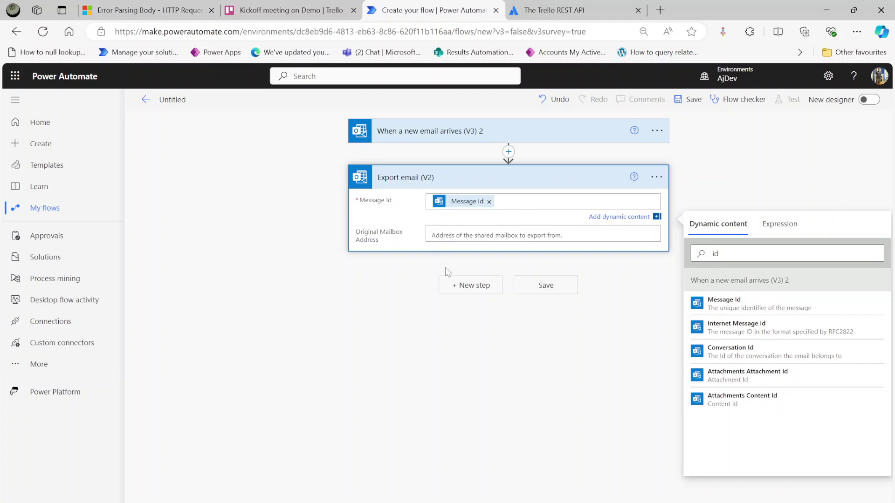
Step: Add a plain HTTP action after Export email with its method set to POST
{"action": "left_click", "coordinate": [468, 285]}
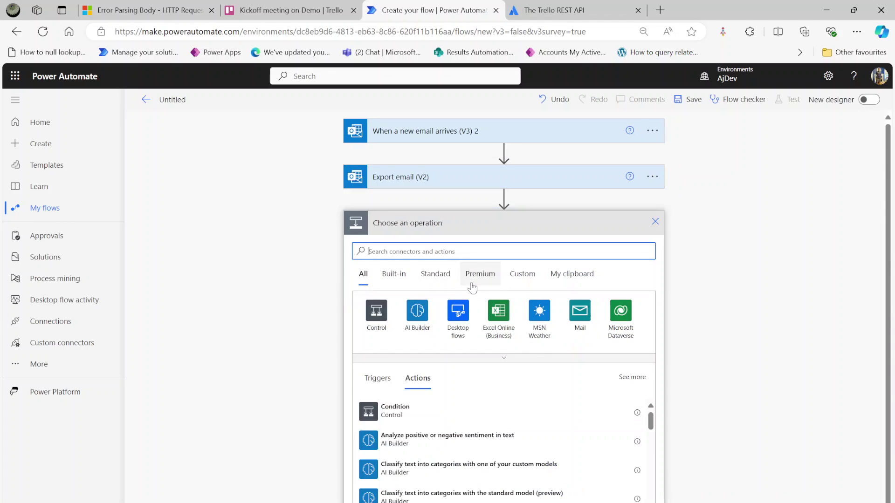
{"action": "type", "text": "http"}
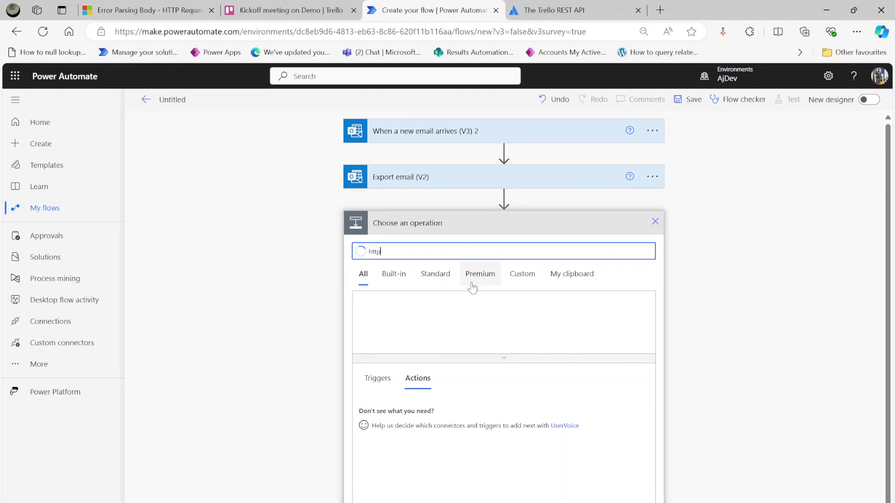
{"action": "left_click", "coordinate": [540, 311]}
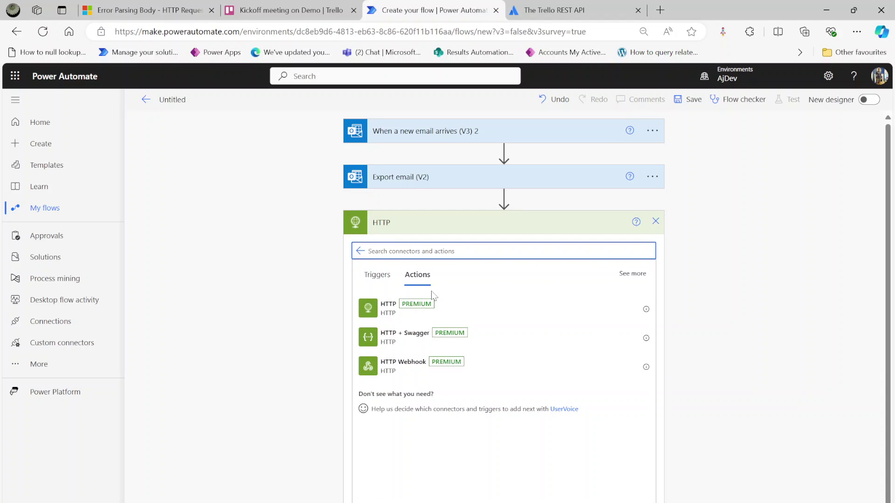
{"action": "left_click", "coordinate": [383, 310]}
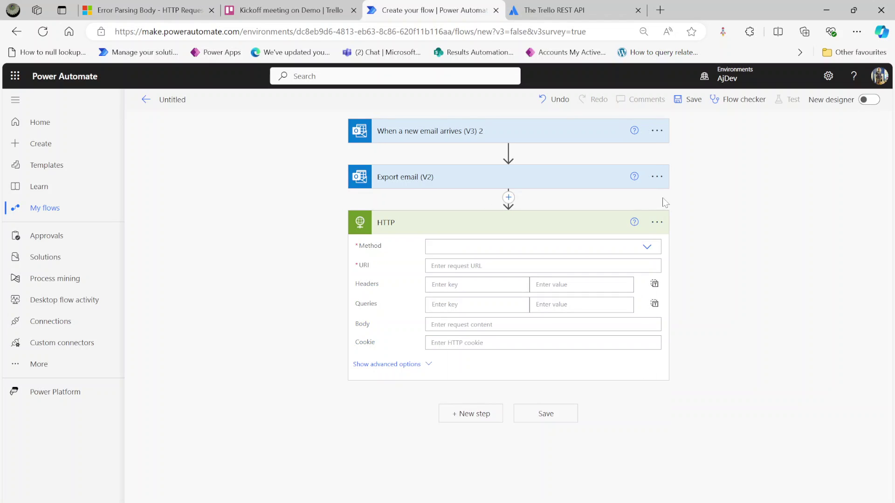
{"action": "left_click", "coordinate": [647, 246]}
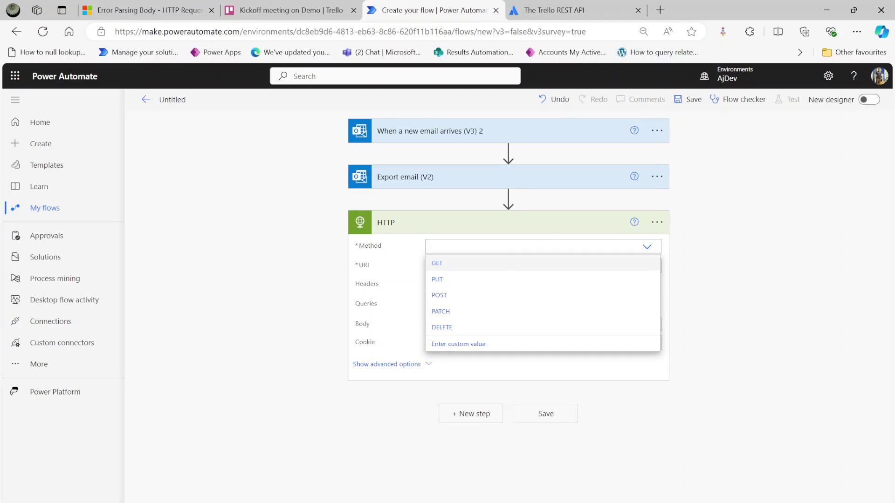
{"action": "left_click", "coordinate": [461, 295]}
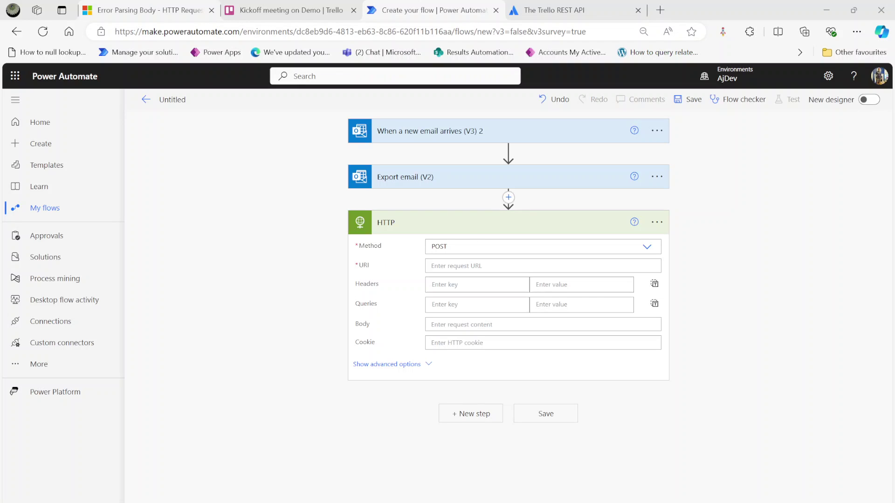
Step: Copy Trello's /1/cards/{id}/attachments URL from the API docs into the HTTP URI field
{"action": "left_click", "coordinate": [262, 8]}
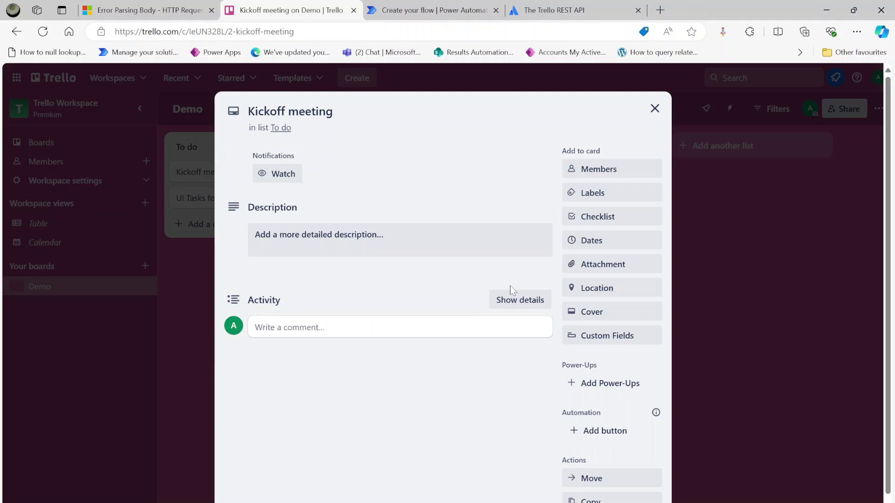
{"action": "left_click", "coordinate": [655, 109]}
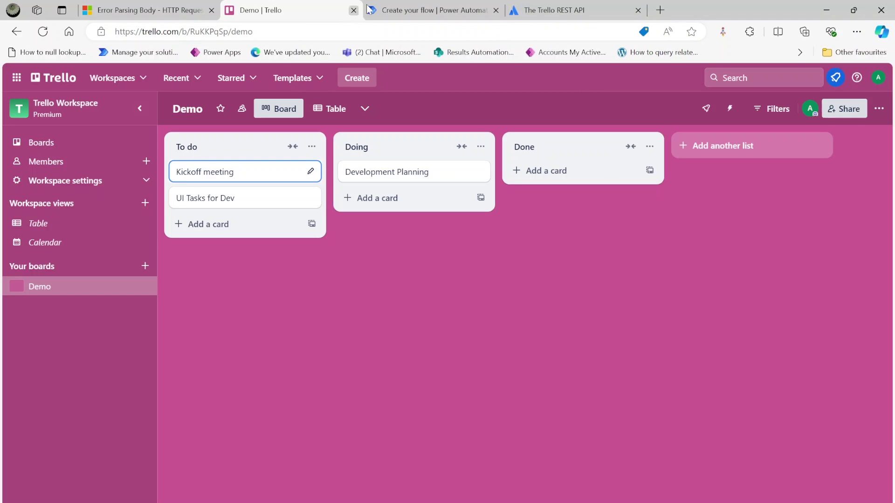
{"action": "left_click", "coordinate": [571, 11]}
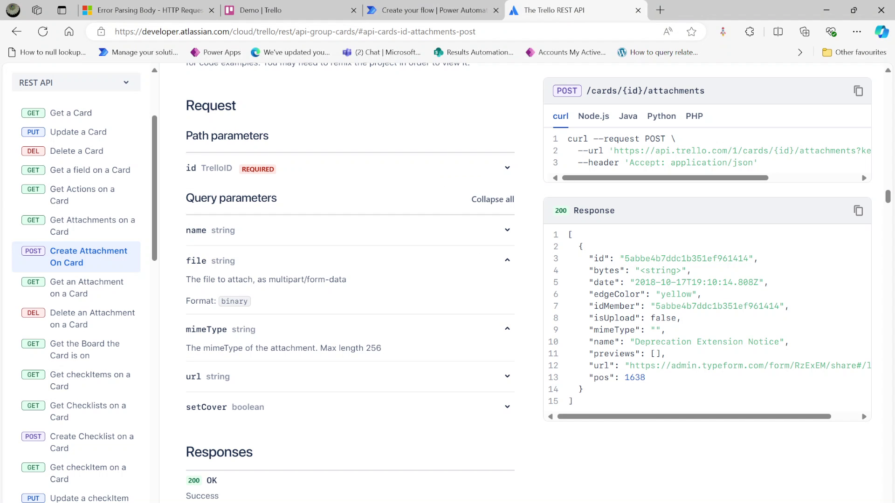
{"action": "mouse_move", "coordinate": [727, 179]}
{"action": "left_mouse_down"}
{"action": "mouse_move", "coordinate": [817, 181]}
{"action": "mouse_move", "coordinate": [727, 179]}
{"action": "left_mouse_up"}
{"action": "left_click_drag", "start_coordinate": [612, 150], "coordinate": [859, 161]}
{"action": "key", "text": "ctrl+c"}
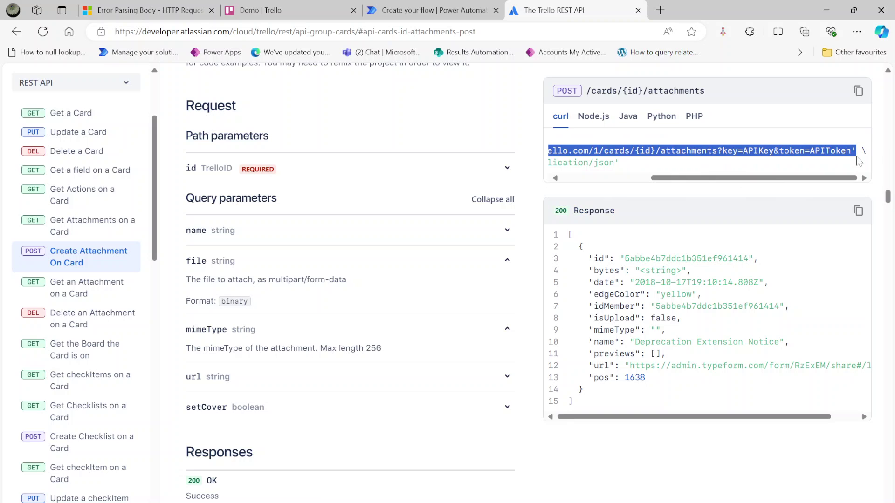
{"action": "left_click", "coordinate": [433, 10]}
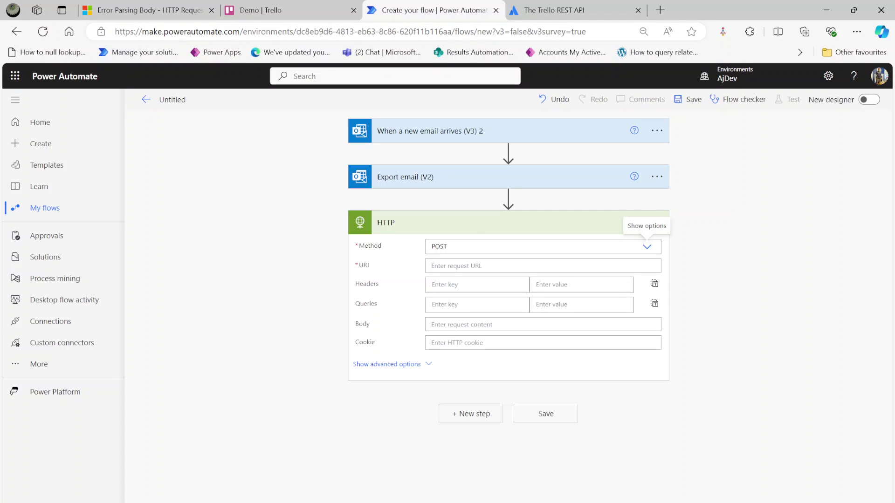
{"action": "left_click", "coordinate": [543, 266]}
{"action": "key", "text": "ctrl+v"}
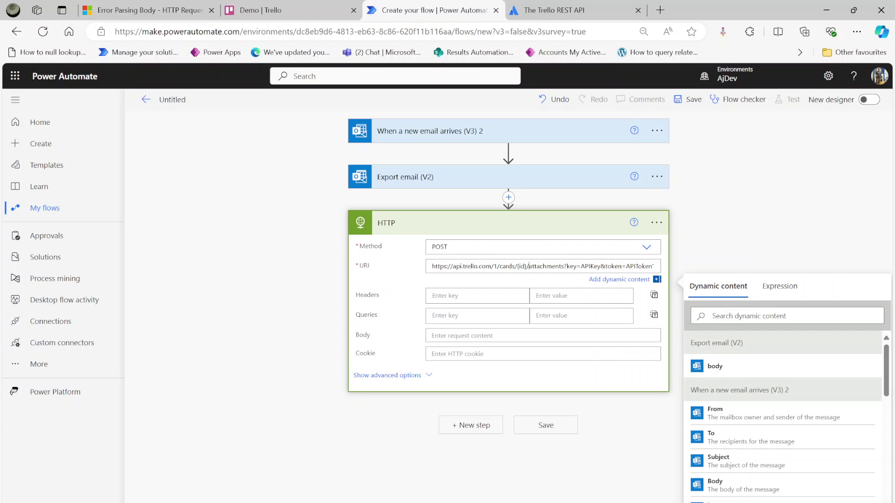
{"action": "left_click", "coordinate": [261, 9]}
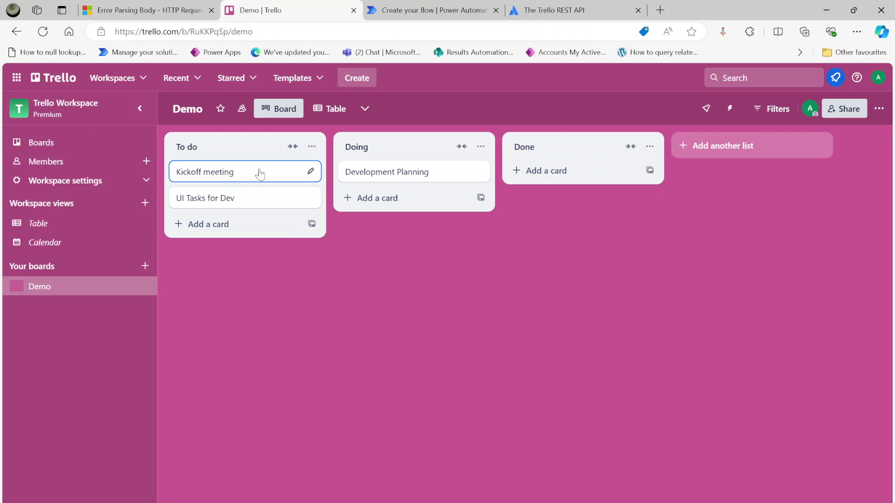
Step: Load the Demo board's JSON version by appending .json to its URL
{"action": "left_click", "coordinate": [253, 31]}
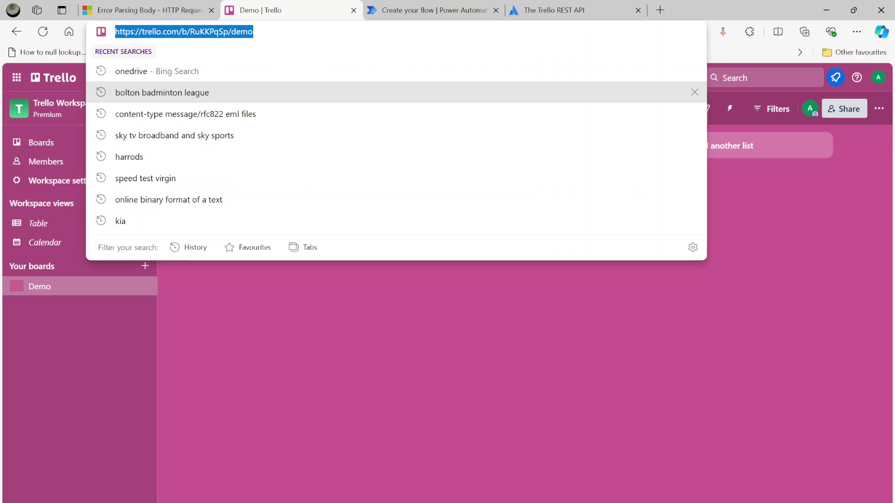
{"action": "left_click", "coordinate": [254, 31]}
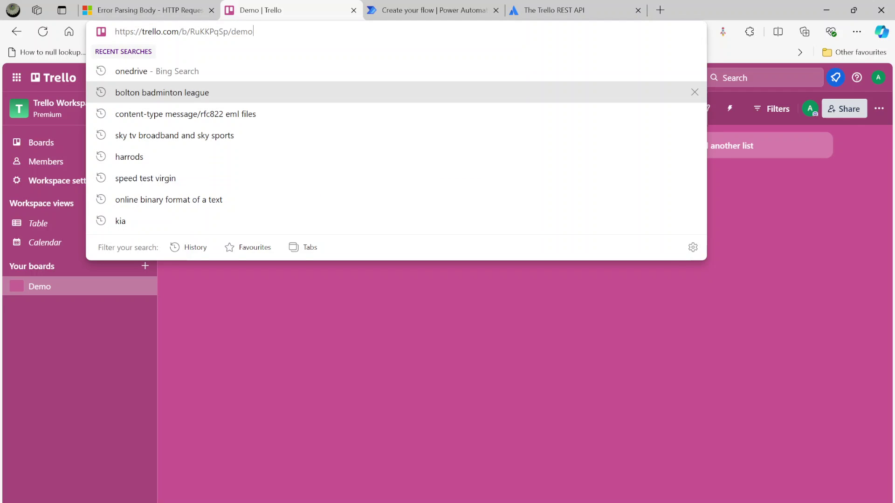
{"action": "type", "text": "."}
{"action": "key", "text": "Return"}
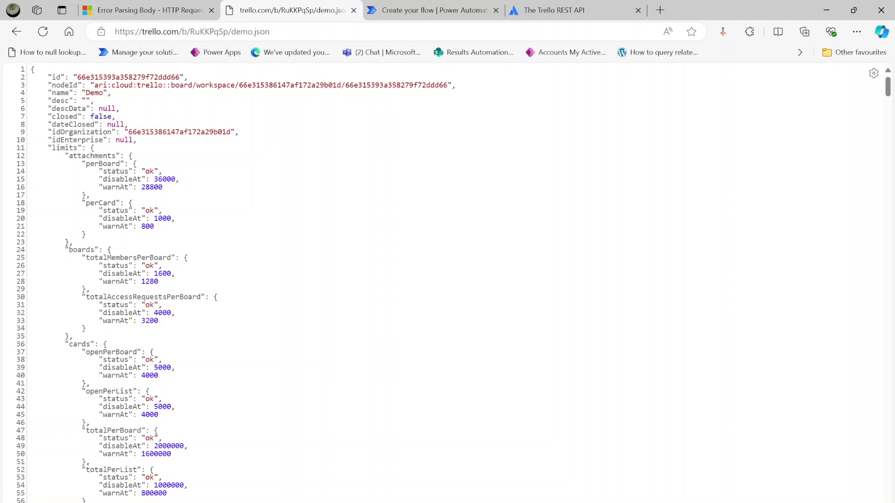
Step: Search the JSON for 'kick' and select the Kickoff meeting card's id
{"action": "left_click", "coordinate": [131, 204]}
{"action": "key", "text": "ctrl+f"}
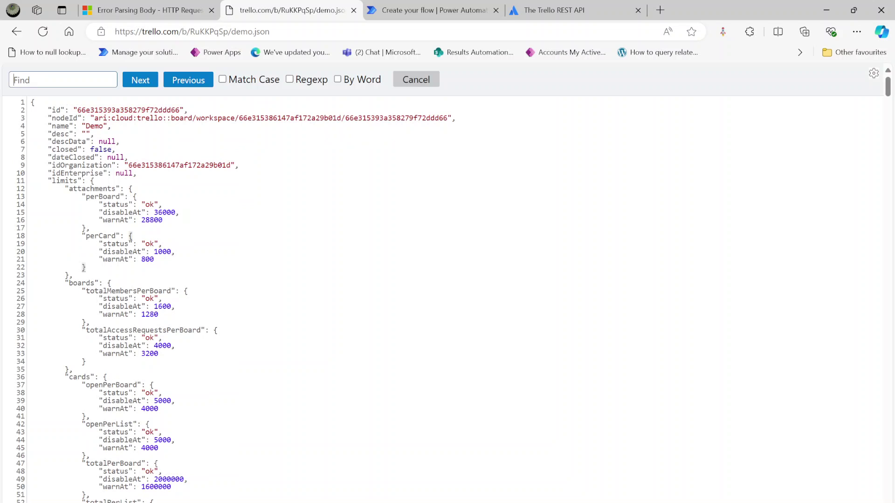
{"action": "type", "text": "kick"}
{"action": "key", "text": "Return"}
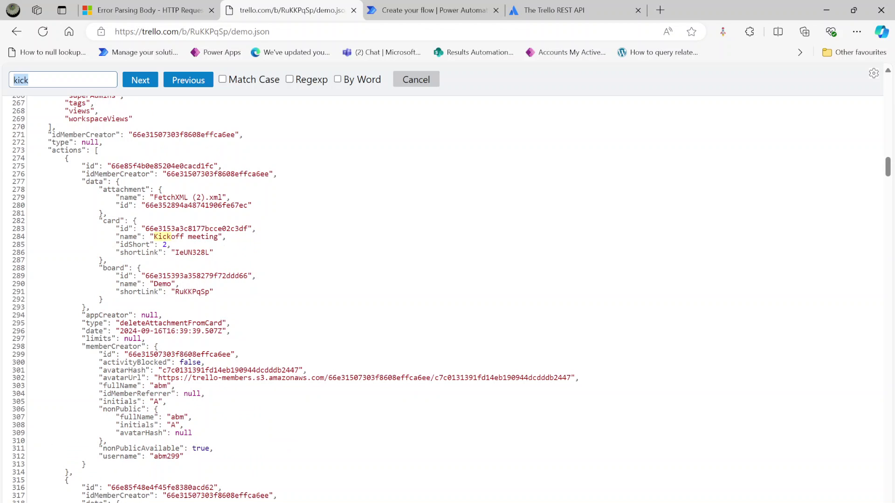
{"action": "left_click_drag", "start_coordinate": [111, 487], "coordinate": [217, 487]}
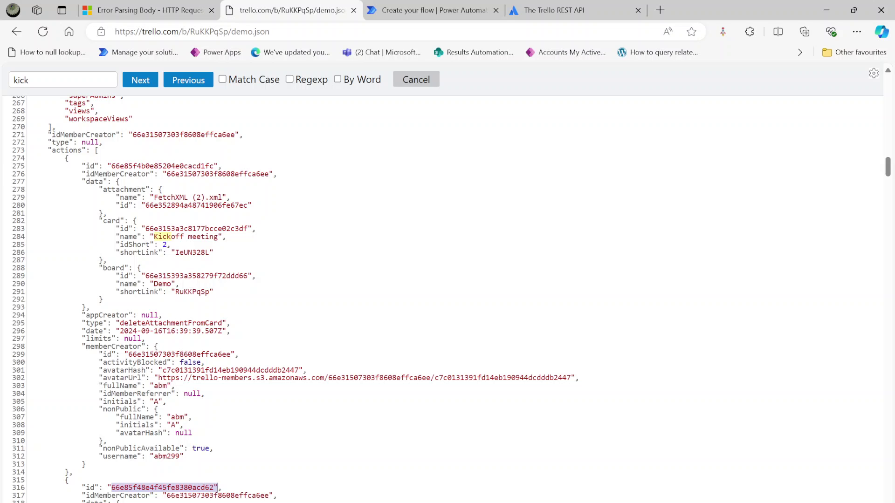
{"action": "scroll", "coordinate": [447, 298], "scroll_direction": "down", "scroll_amount": 2}
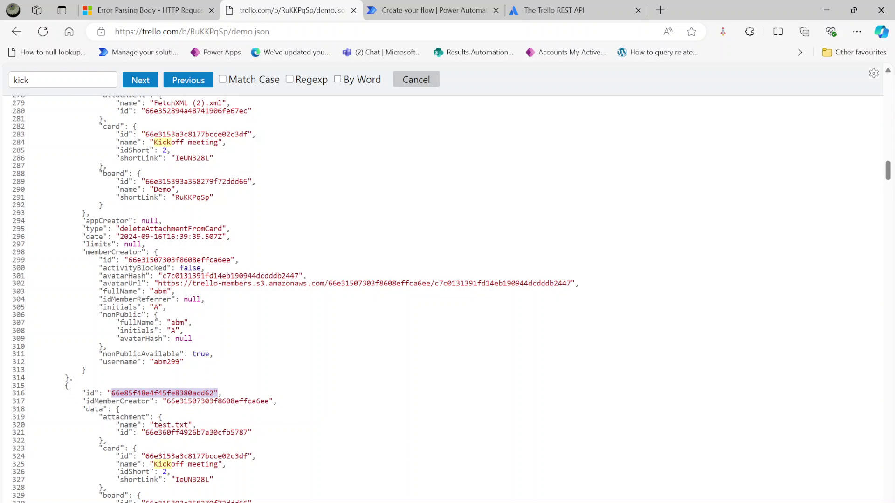
{"action": "scroll", "coordinate": [294, 298], "scroll_direction": "up", "scroll_amount": 3}
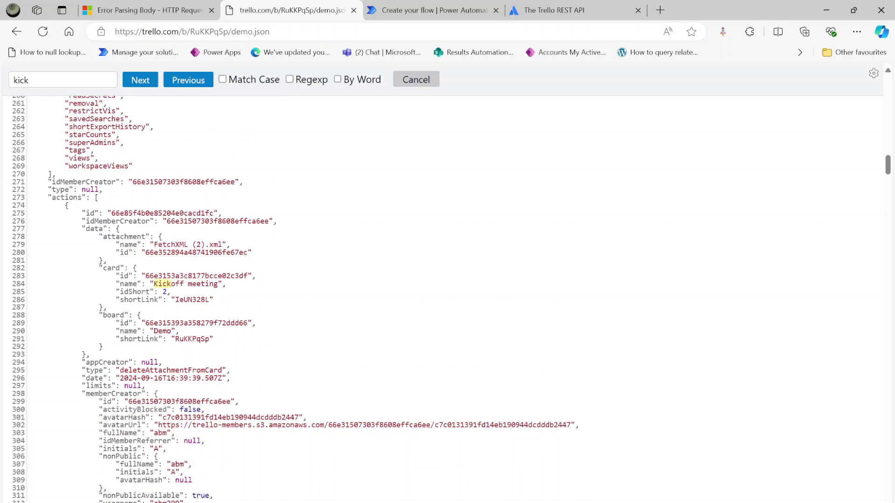
{"action": "scroll", "coordinate": [293, 299], "scroll_direction": "up", "scroll_amount": 3}
{"action": "scroll", "coordinate": [293, 298], "scroll_direction": "down", "scroll_amount": 6}
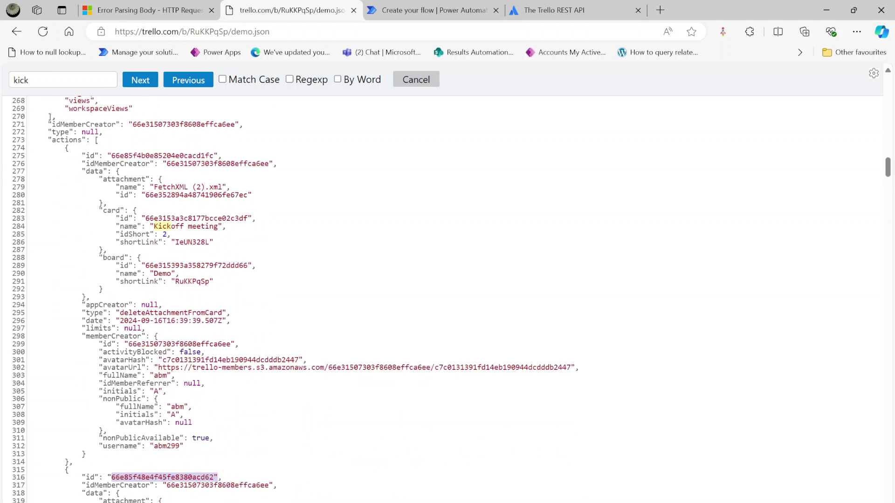
{"action": "scroll", "coordinate": [447, 298], "scroll_direction": "down", "scroll_amount": 2}
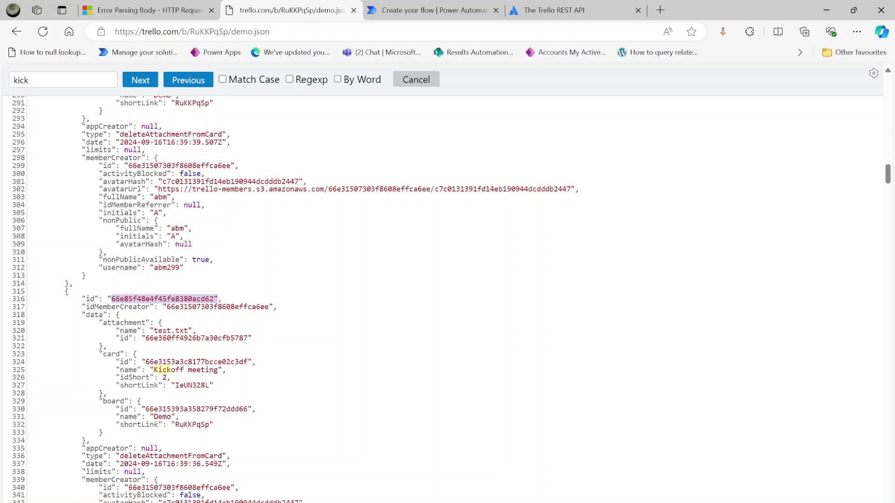
{"action": "double_click", "coordinate": [196, 362]}
{"action": "key", "text": "ctrl+c"}
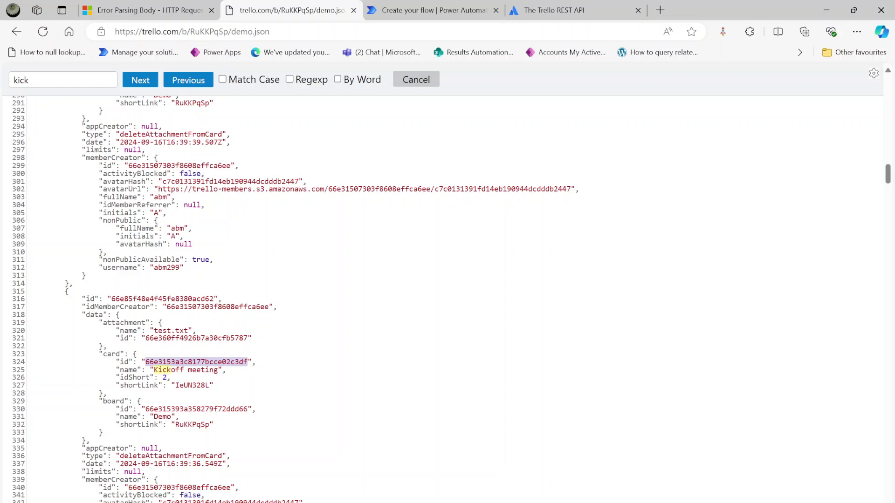
Step: Replace {id} in the URI with the Kickoff card's id and remove the key/token query text
{"action": "left_click", "coordinate": [404, 5]}
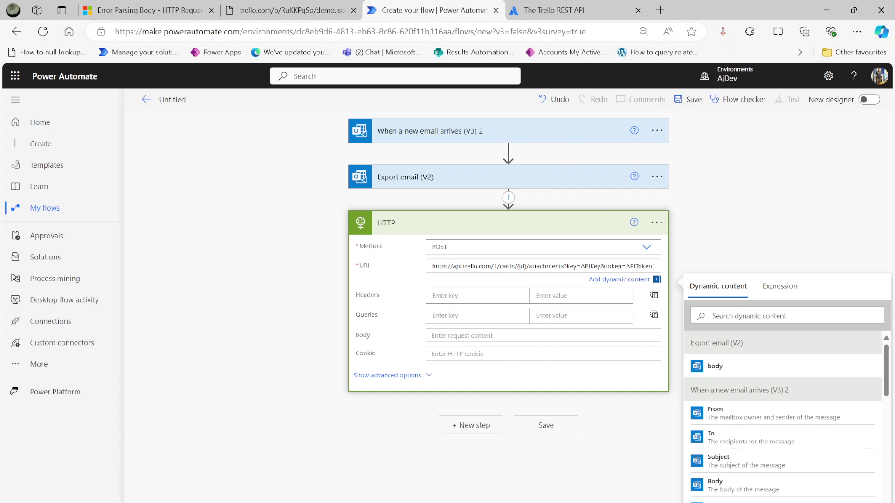
{"action": "left_click_drag", "start_coordinate": [524, 266], "coordinate": [515, 266]}
{"action": "key", "text": "ctrl+v"}
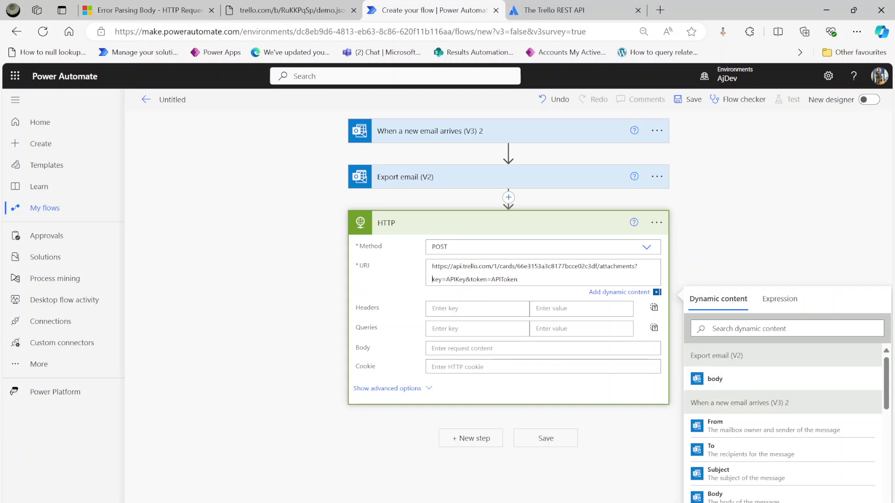
{"action": "left_click_drag", "start_coordinate": [432, 279], "coordinate": [436, 279]}
{"action": "key", "text": "shift+End"}
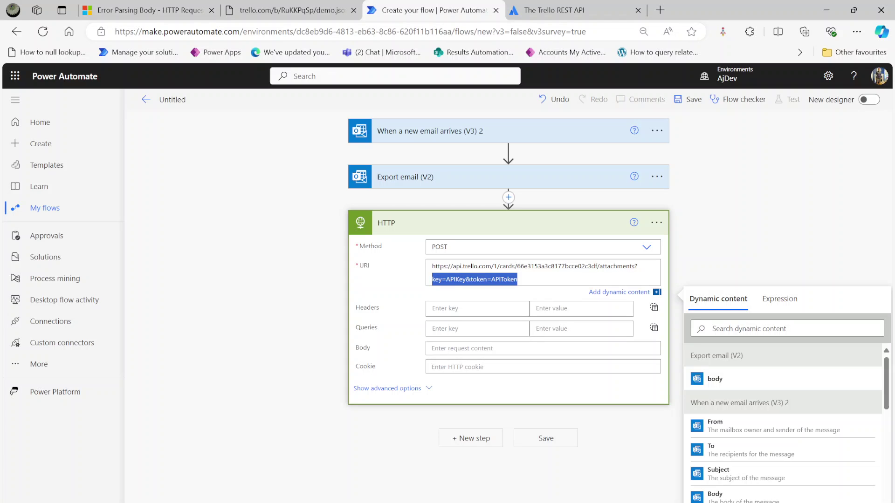
{"action": "key", "text": "ctrl+x"}
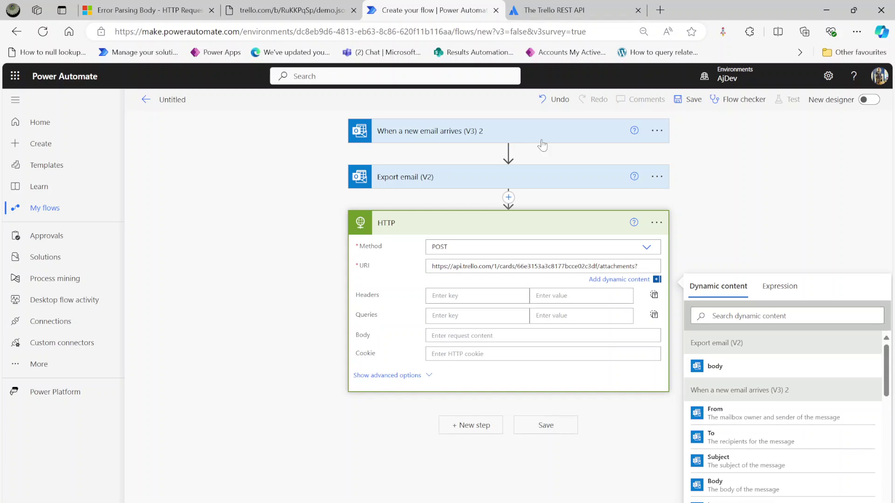
{"action": "left_click", "coordinate": [507, 198]}
{"action": "left_click", "coordinate": [494, 212]}
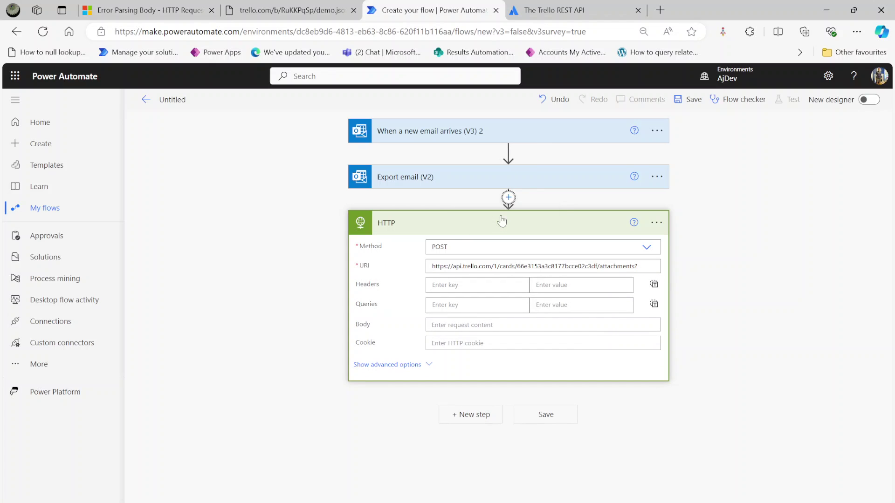
Step: Add a Compose step with key=APIKey&token=APIToken and append its Outputs to the HTTP URI
{"action": "type", "text": "compose"}
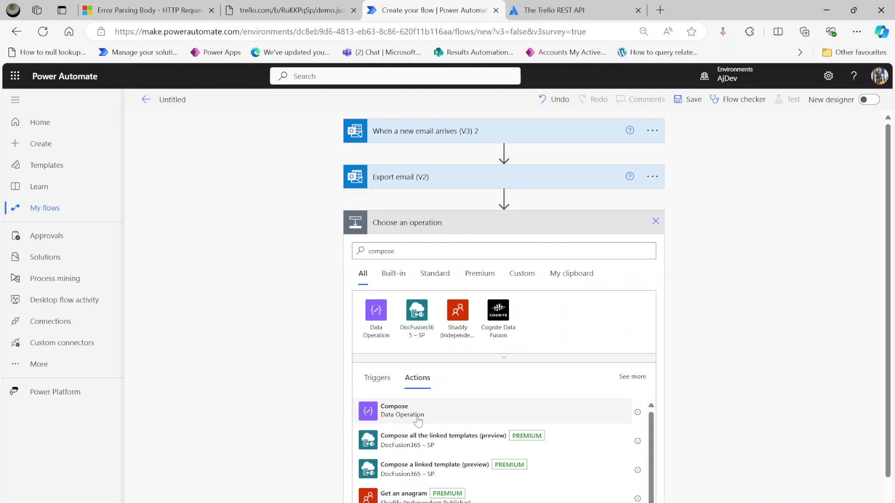
{"action": "left_click", "coordinate": [402, 414]}
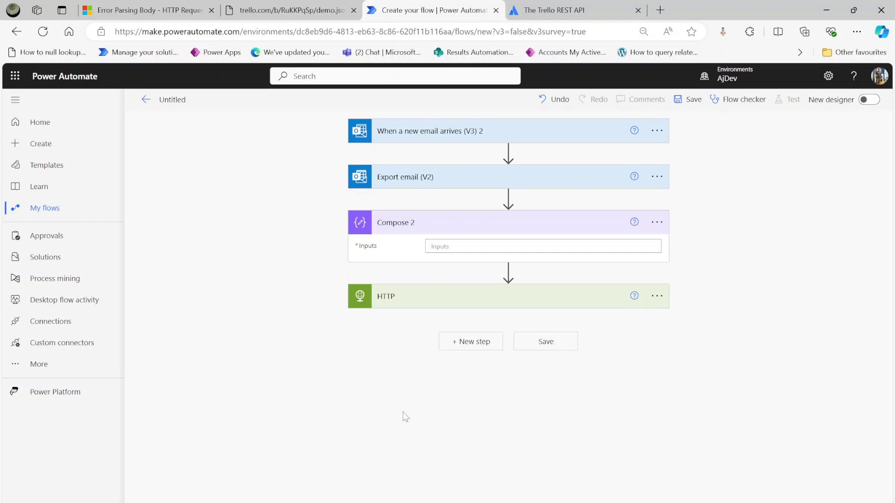
{"action": "key", "text": "ctrl+v"}
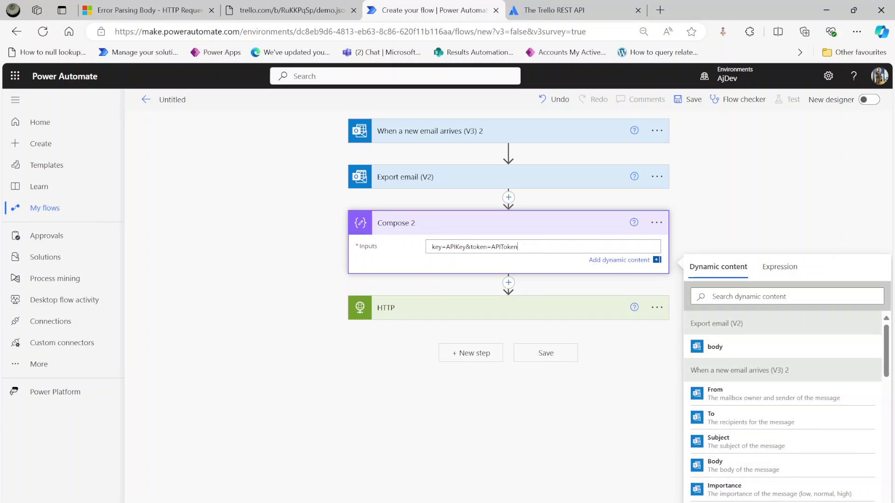
{"action": "double_click", "coordinate": [456, 246]}
{"action": "left_click", "coordinate": [477, 310]}
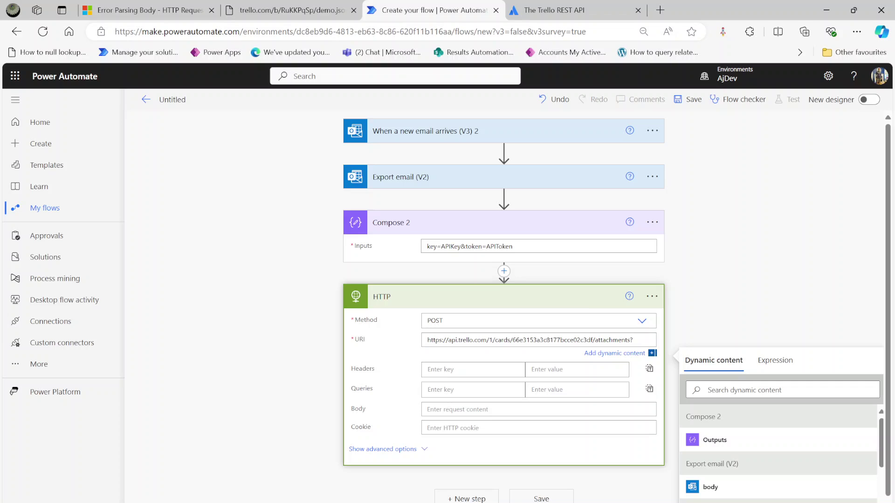
{"action": "left_click", "coordinate": [712, 441]}
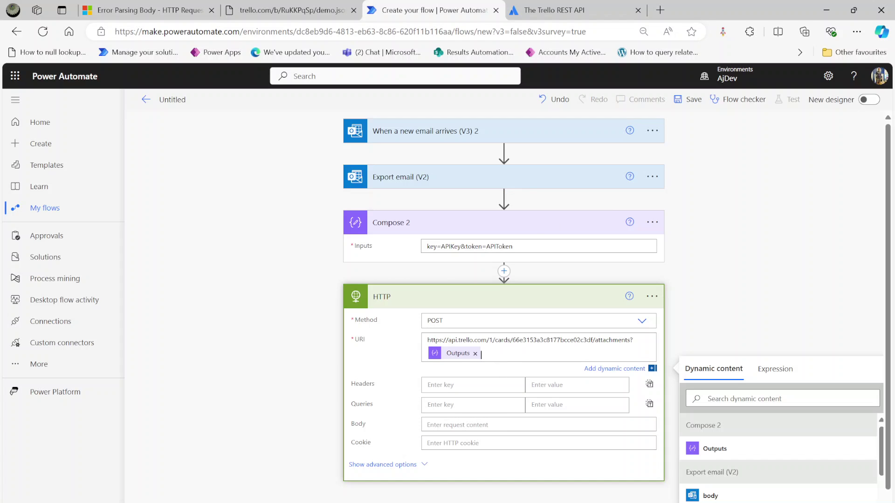
Step: Start a JSON object in the HTTP Body with a "file":"" entry
{"action": "type", "text": "{"}
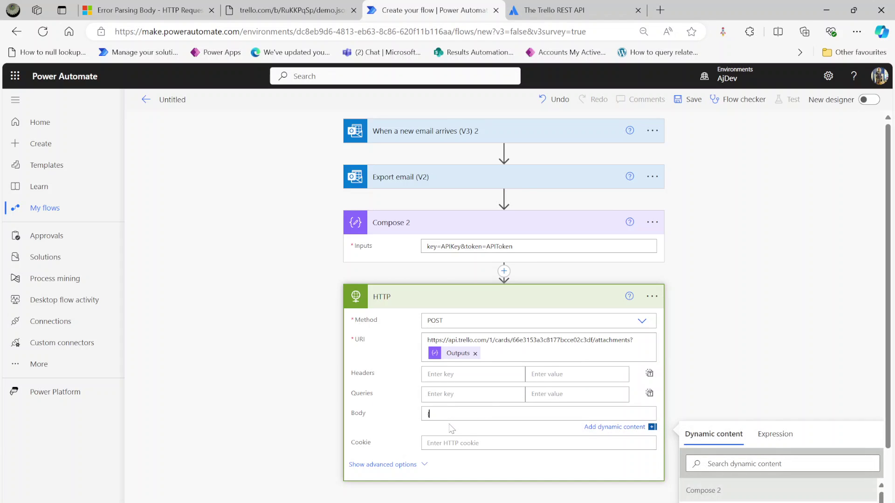
{"action": "key", "text": "Return"}
{"action": "key", "text": "Return"}
{"action": "type", "text": "}"}
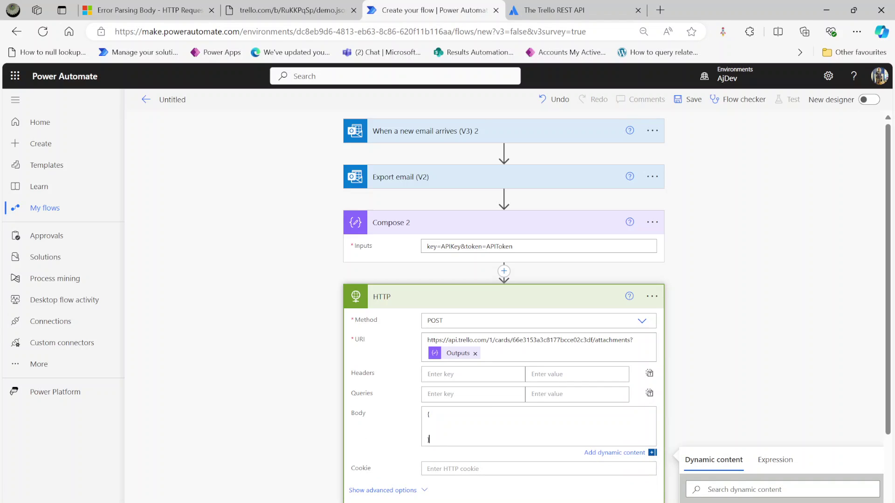
{"action": "left_click", "coordinate": [427, 426]}
{"action": "type", "text": "\"file\":\"\","}
{"action": "key", "text": "Return"}
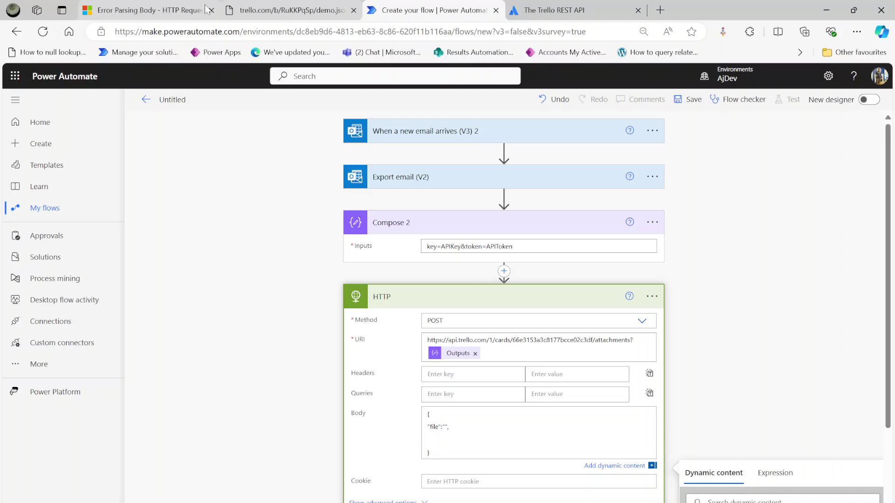
Step: Check the Trello attachment docs, then set the file value to the Export email (V2) body
{"action": "left_click", "coordinate": [552, 10]}
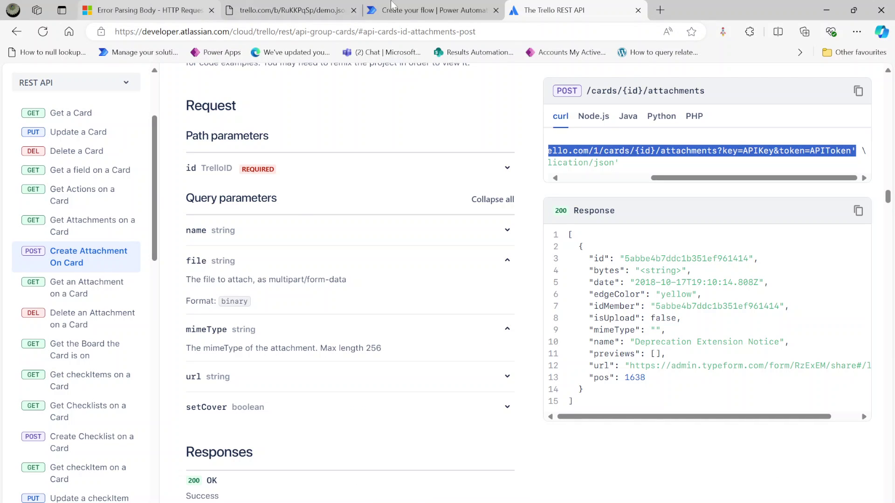
{"action": "left_click", "coordinate": [422, 10]}
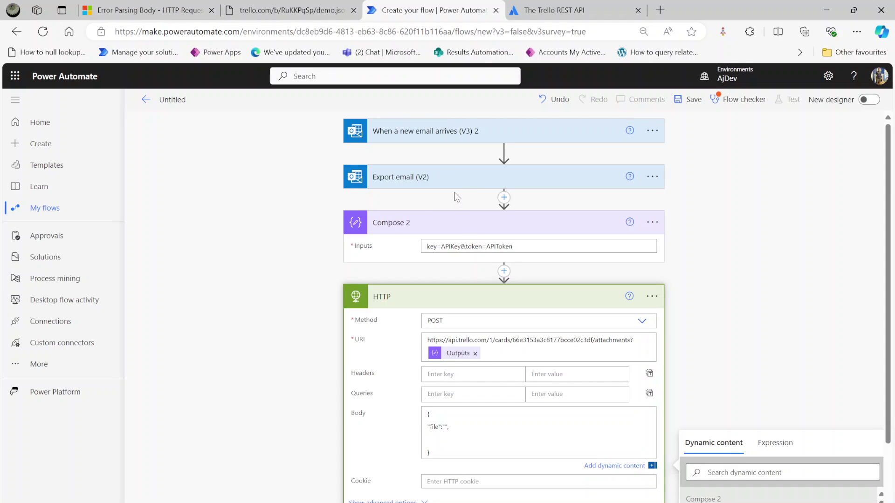
{"action": "type", "text": "\"\""}
{"action": "left_click", "coordinate": [707, 472]}
{"action": "type", "text": "body"}
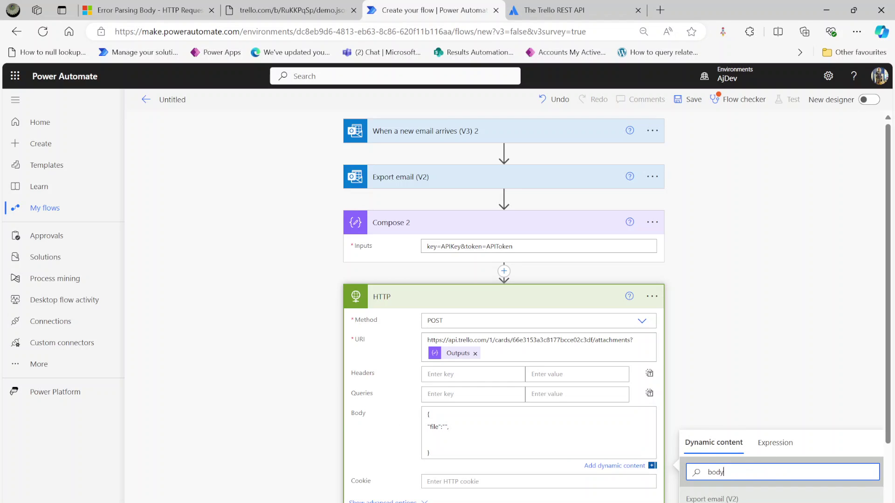
{"action": "key", "text": "Return"}
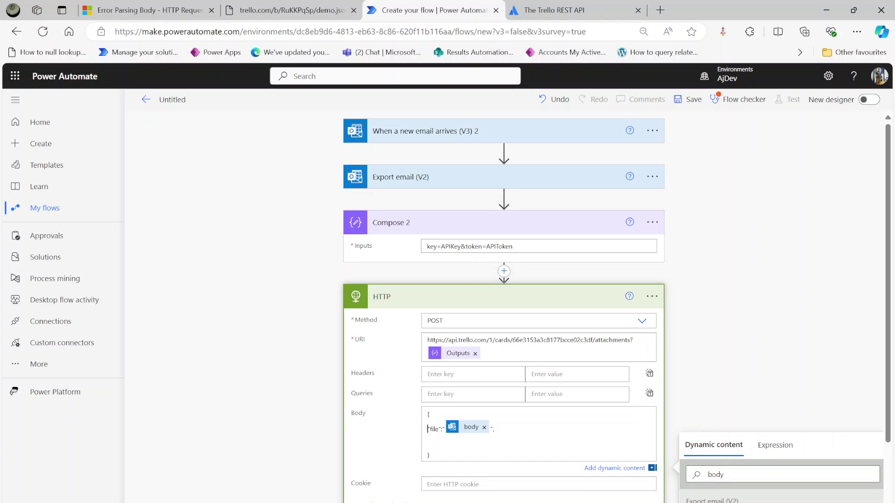
{"action": "key", "text": "Return"}
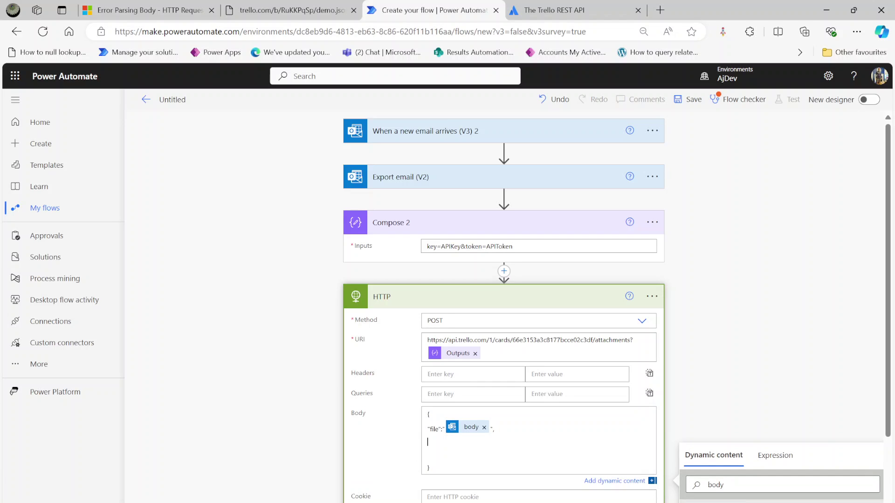
Step: Add "mimeType":"message/rfc822" and a "name" of the email Subject plus .eml to the HTTP Body
{"action": "type", "text": "\"mimeType\":\"mes"}
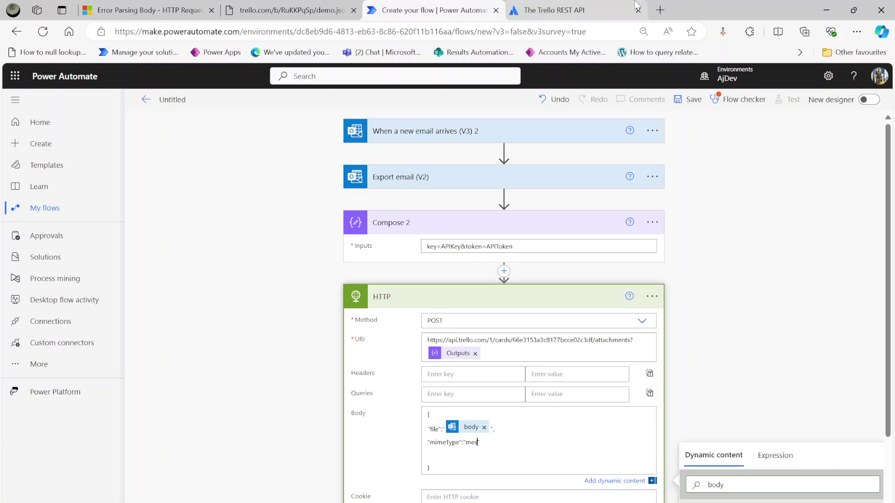
{"action": "type", "text": "sage/rfc822\","}
{"action": "key", "text": "Return"}
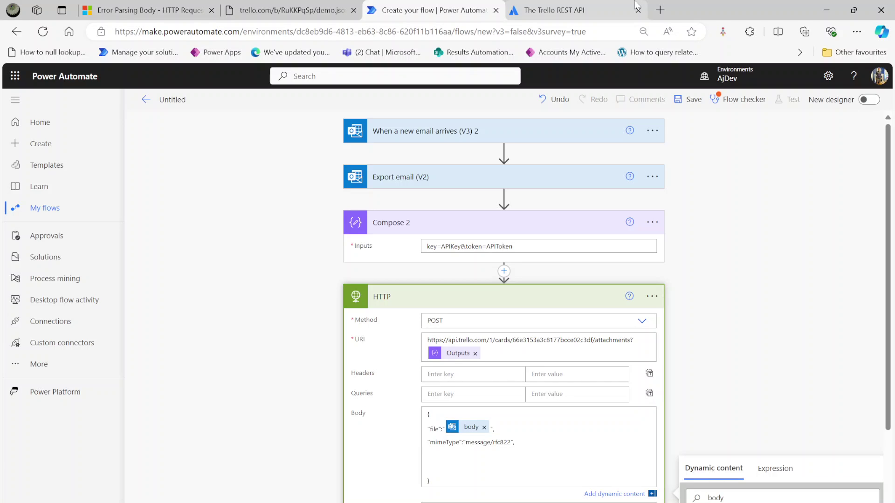
{"action": "type", "text": "\"name\":\""}
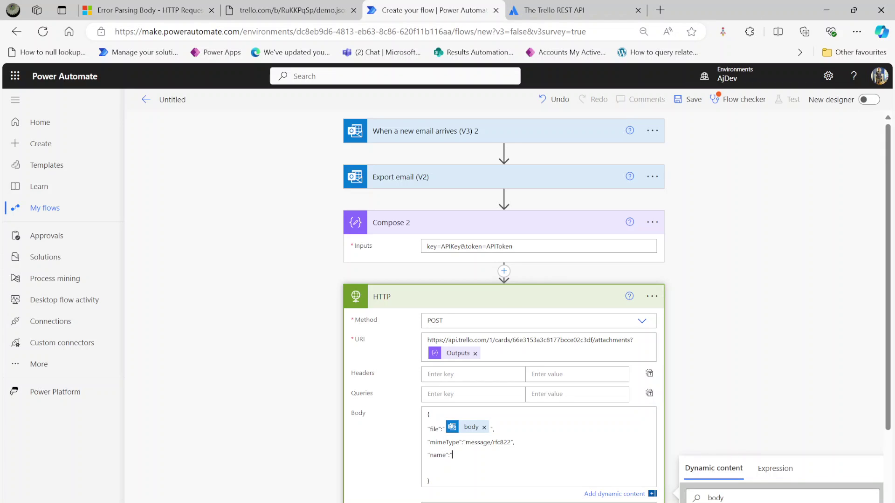
{"action": "left_click", "coordinate": [715, 498]}
{"action": "type", "text": "subjet"}
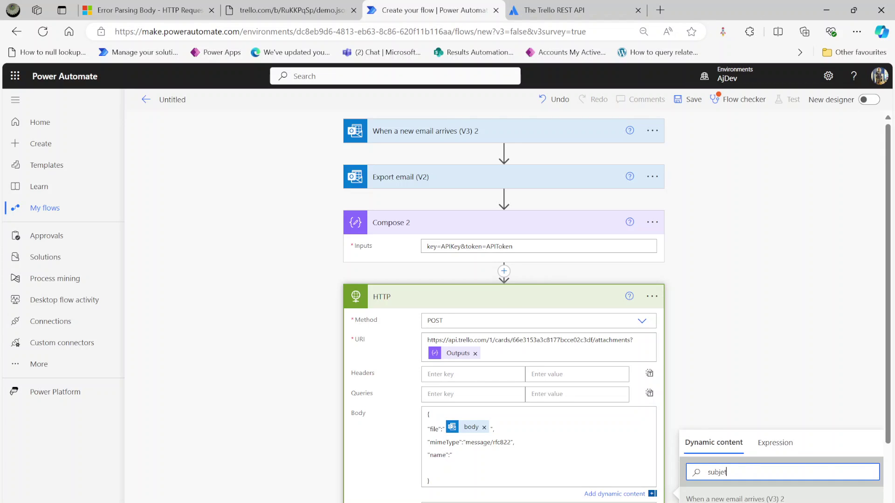
{"action": "left_click", "coordinate": [727, 502]}
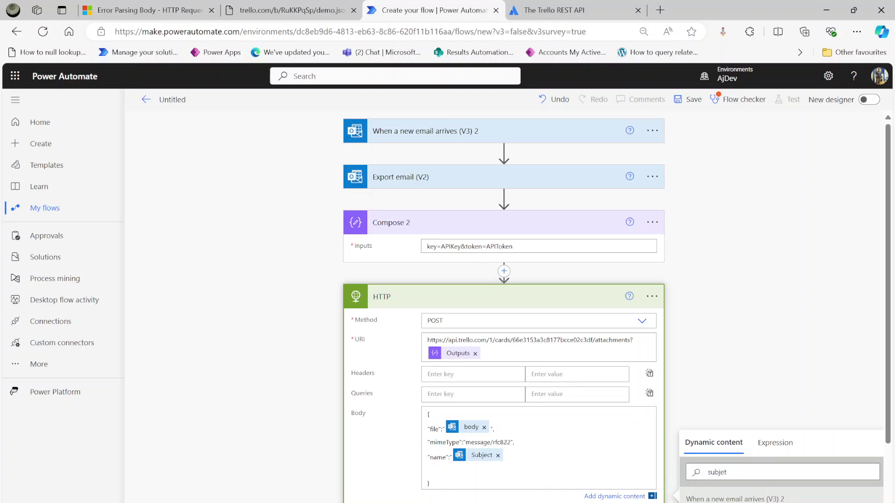
{"action": "type", "text": ".eml"}
{"action": "key", "text": "Delete"}
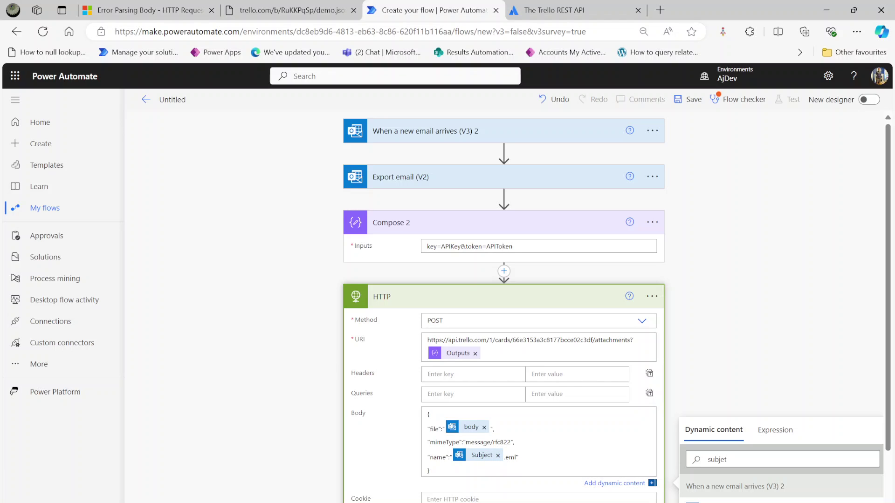
{"action": "scroll", "coordinate": [270, 409], "scroll_direction": "down", "scroll_amount": 3}
{"action": "scroll", "coordinate": [272, 410], "scroll_direction": "up", "scroll_amount": 3}
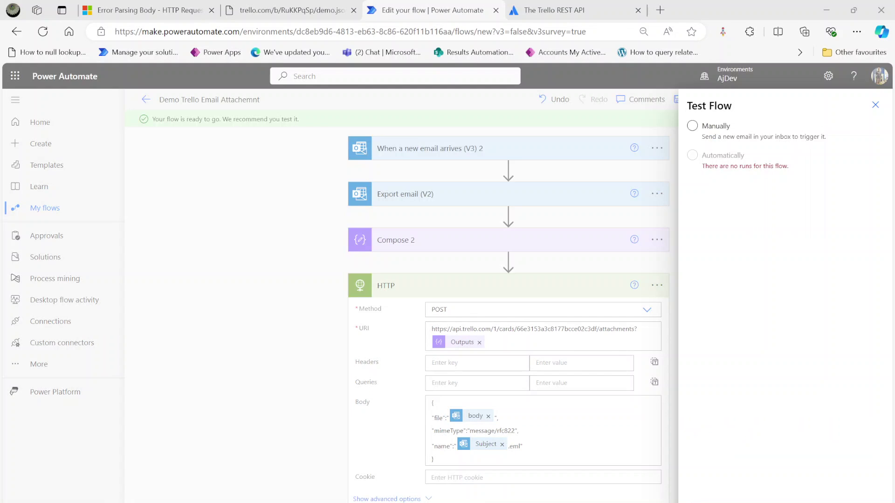
Step: Choose the Manually option to test the flow
{"action": "left_click", "coordinate": [705, 131]}
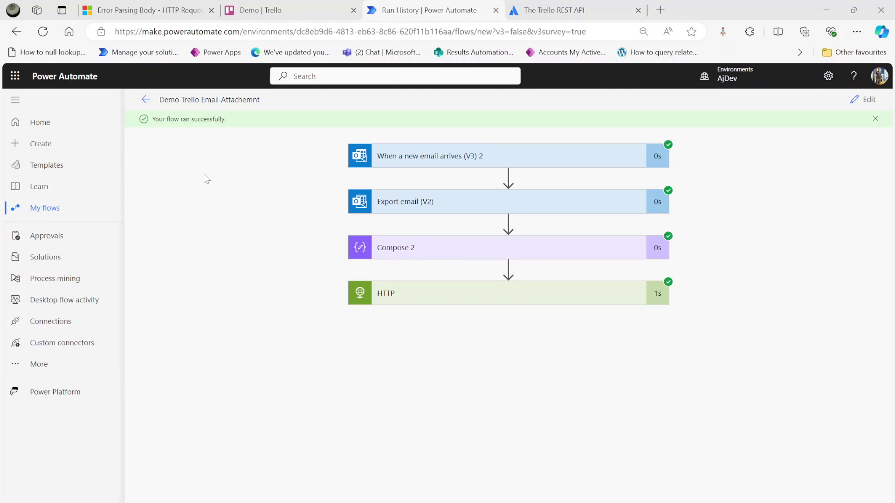
Step: Inspect the HTTP, Compose 2 and Export email (V2) run details, then go to the Trello Demo board
{"action": "left_click", "coordinate": [420, 298]}
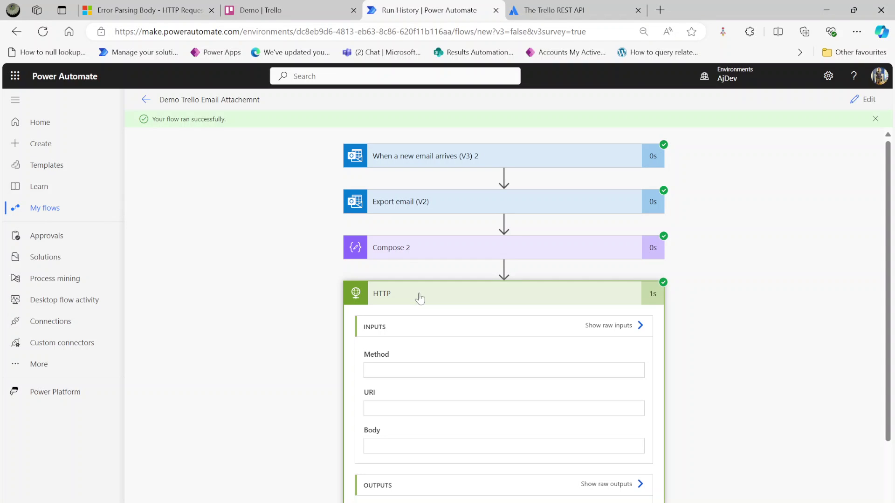
{"action": "left_click", "coordinate": [455, 300]}
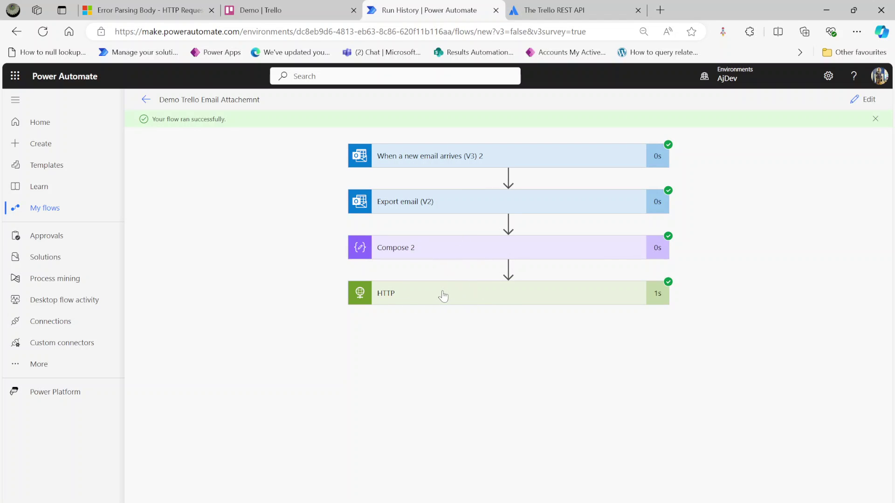
{"action": "left_click", "coordinate": [425, 251]}
{"action": "left_click", "coordinate": [425, 252]}
{"action": "left_click", "coordinate": [432, 203]}
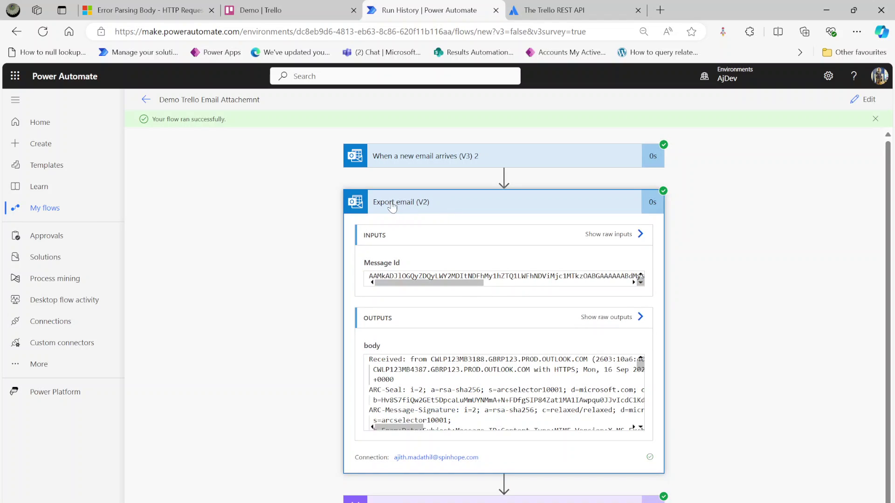
{"action": "left_click", "coordinate": [417, 204]}
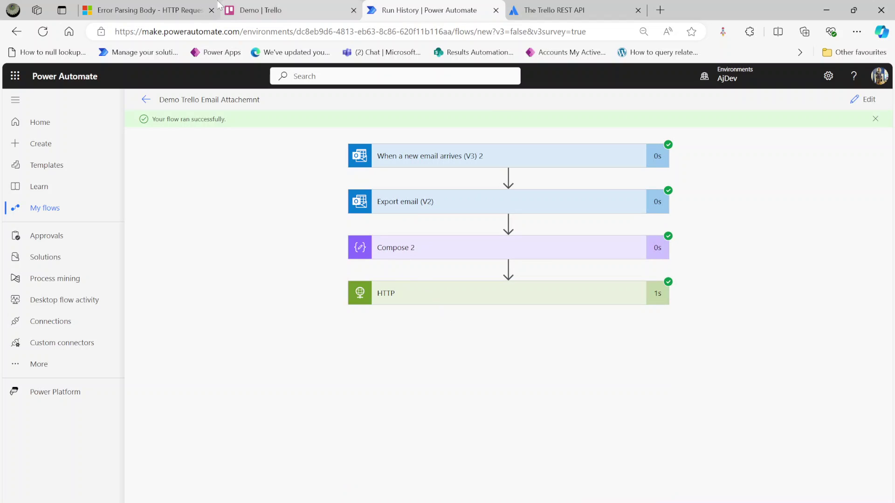
{"action": "left_click", "coordinate": [303, 9]}
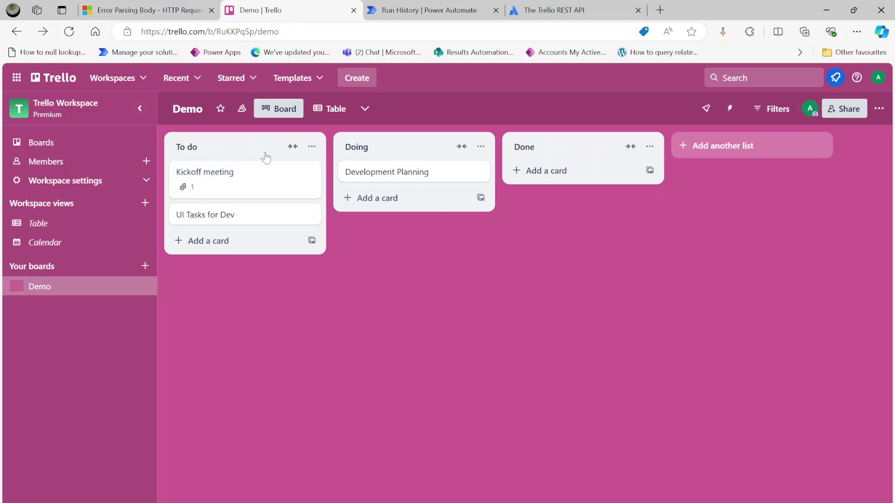
Step: Download the Trello Demo.eml attachment from the Kickoff meeting card
{"action": "left_click", "coordinate": [206, 173]}
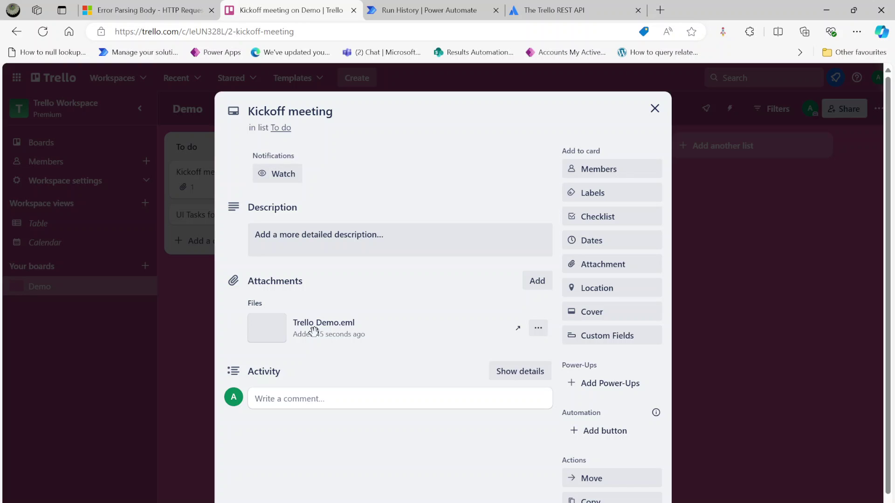
{"action": "left_click", "coordinate": [537, 329]}
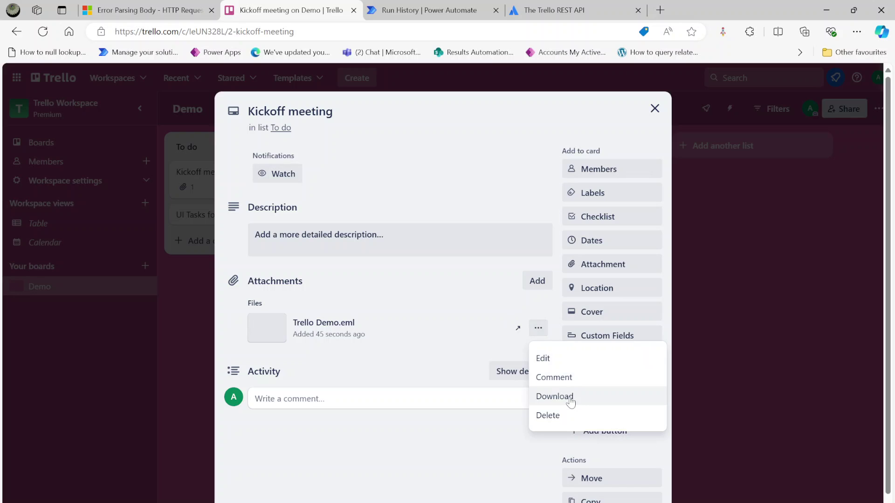
{"action": "left_click", "coordinate": [569, 400]}
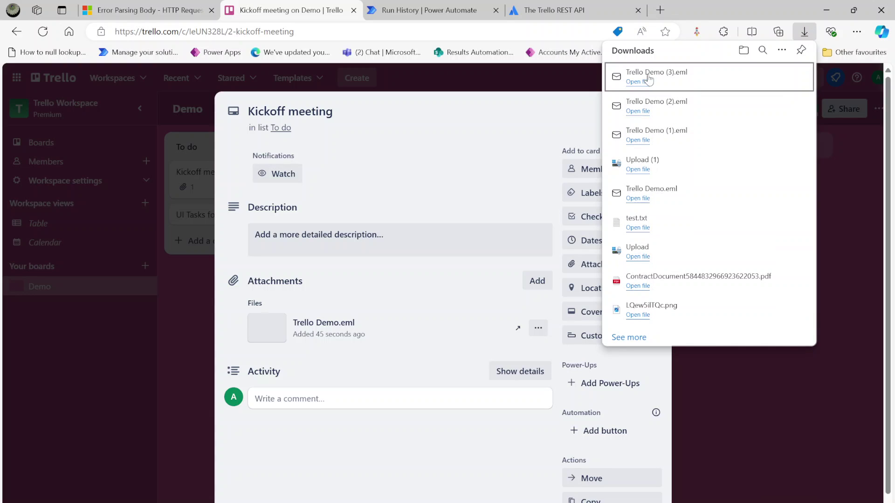
Step: Open the downloaded Trello Demo email in Outlook past the errors, read it, and close it
{"action": "left_click", "coordinate": [645, 82]}
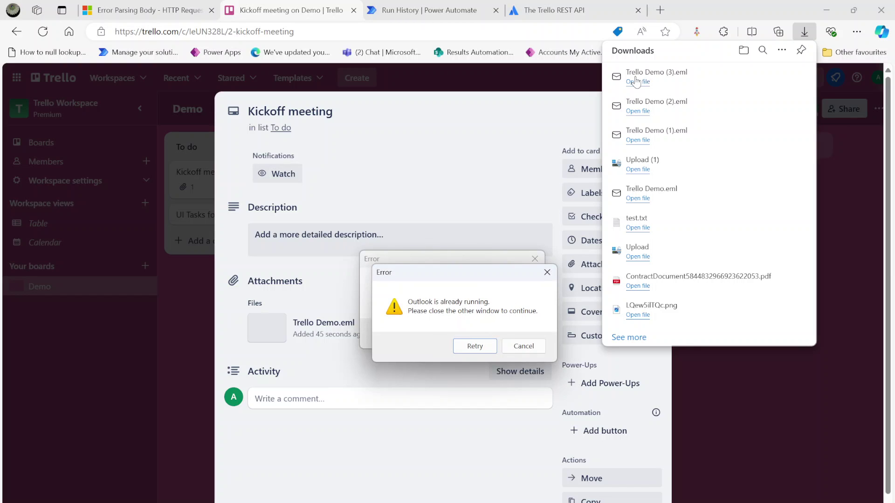
{"action": "left_click", "coordinate": [471, 344]}
{"action": "left_click", "coordinate": [468, 334]}
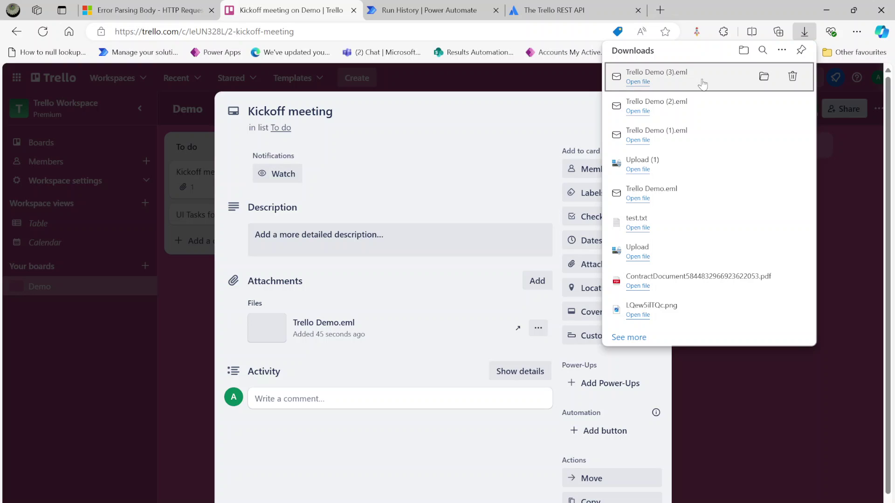
{"action": "left_click", "coordinate": [766, 78]}
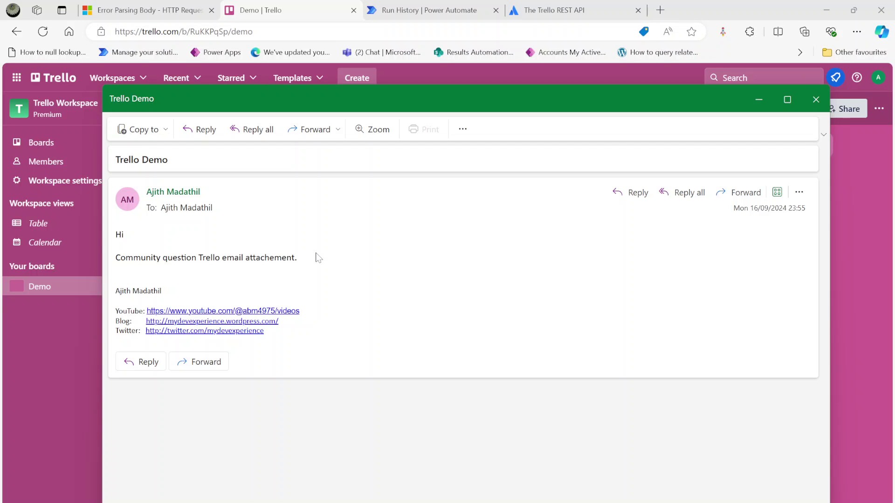
{"action": "left_click", "coordinate": [808, 96]}
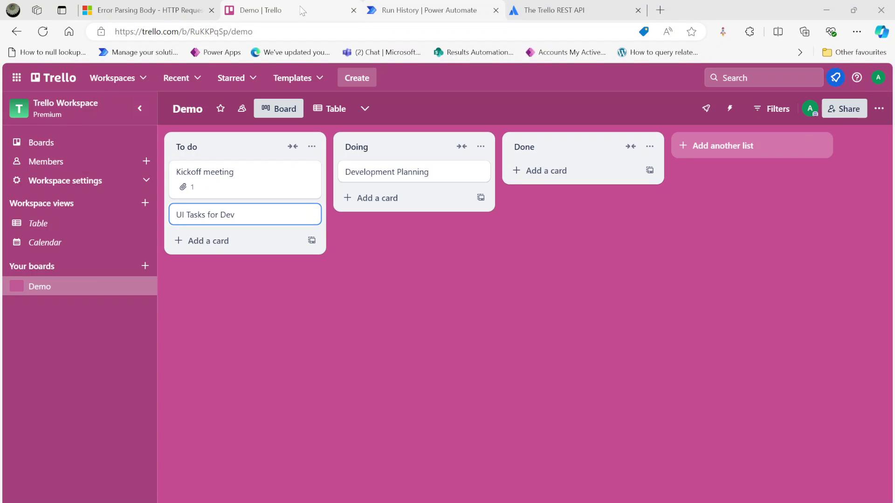
Step: Look back at the successful run, then view the Trello Create Attachment On Card docs
{"action": "left_click", "coordinate": [426, 11]}
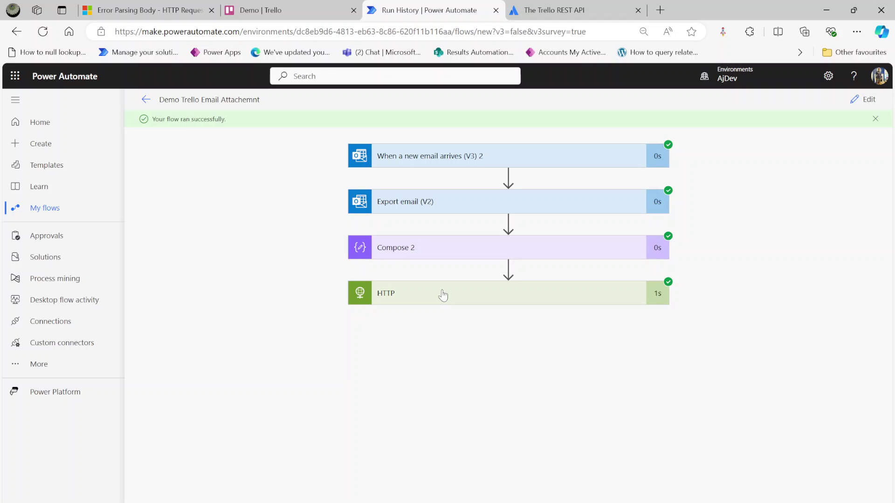
{"action": "left_click", "coordinate": [542, 10]}
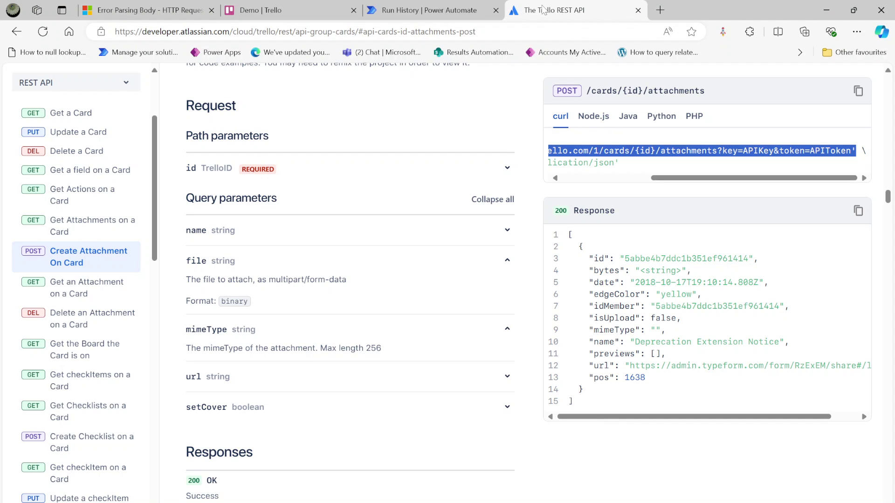